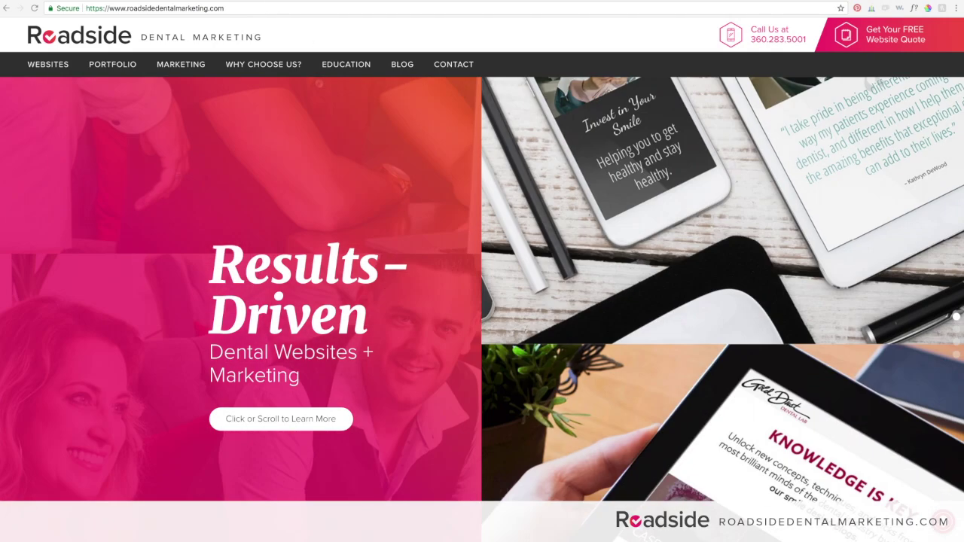
# Step: Load divihub.rsmmdesign.com/wp-admin in a new Chrome tab
pyautogui.hotkey('ctrl', 't')
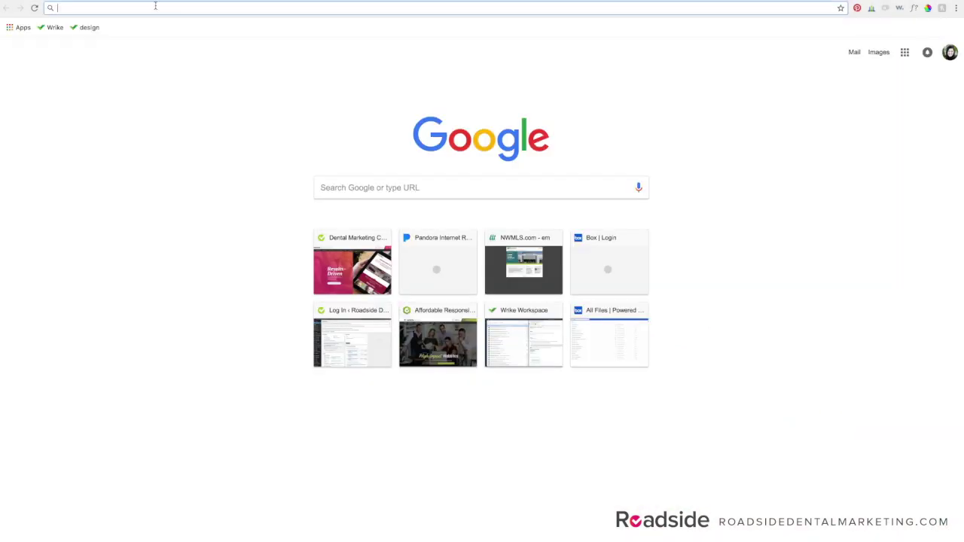
pyautogui.write('divihub.rsmmdesign.com')
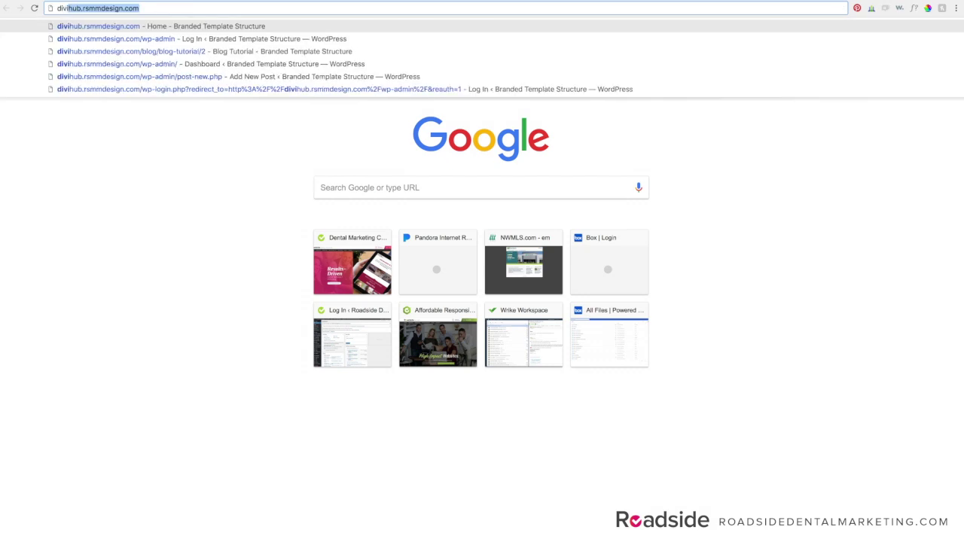
pyautogui.press('Right')
pyautogui.write('/')
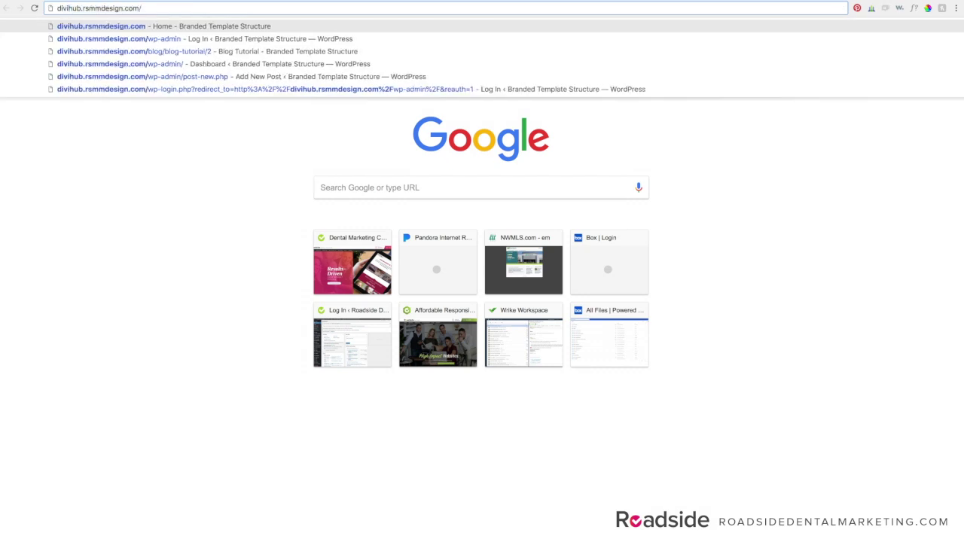
pyautogui.write('wp-admin')
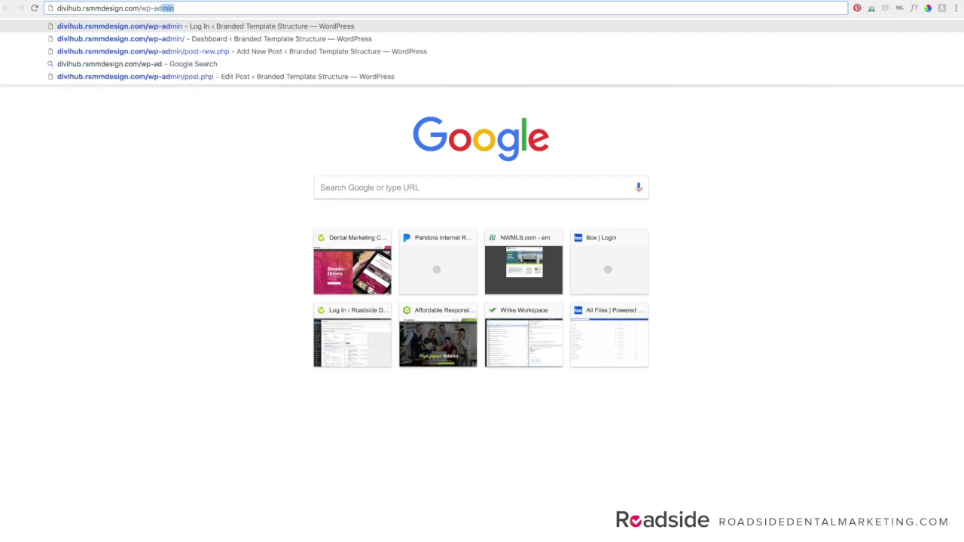
pyautogui.press('Return')
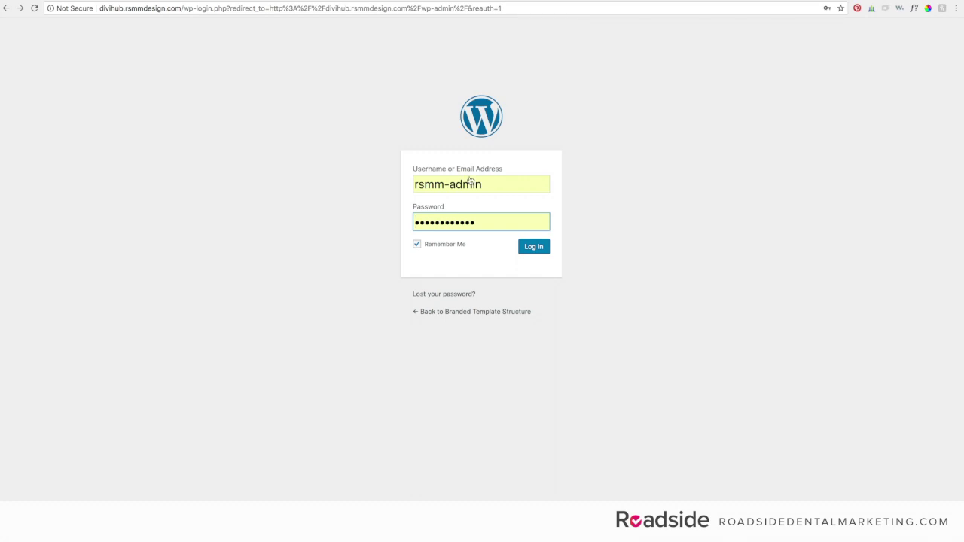
# Step: Log in with the prefilled credentials and start a new post from the Posts menu
pyautogui.click(531, 250)
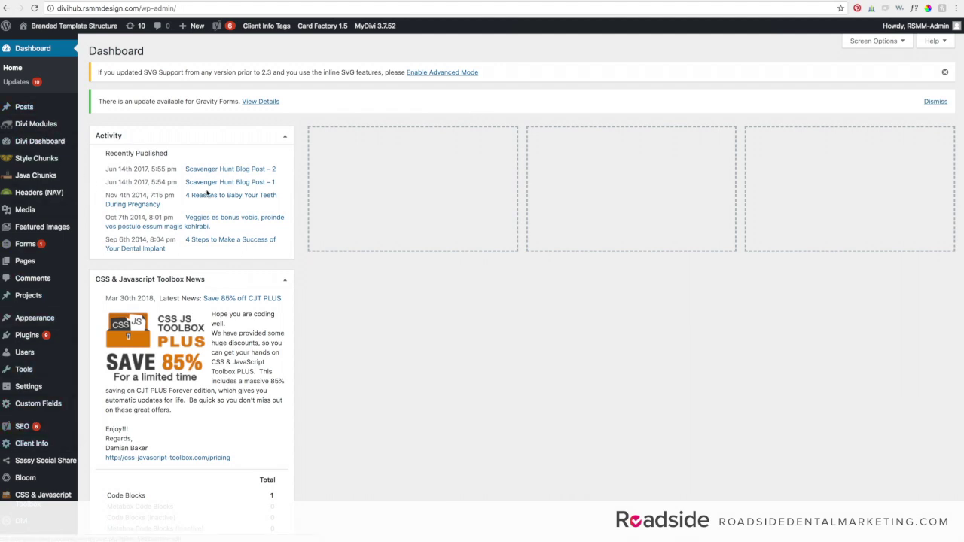
pyautogui.moveTo(23, 110)
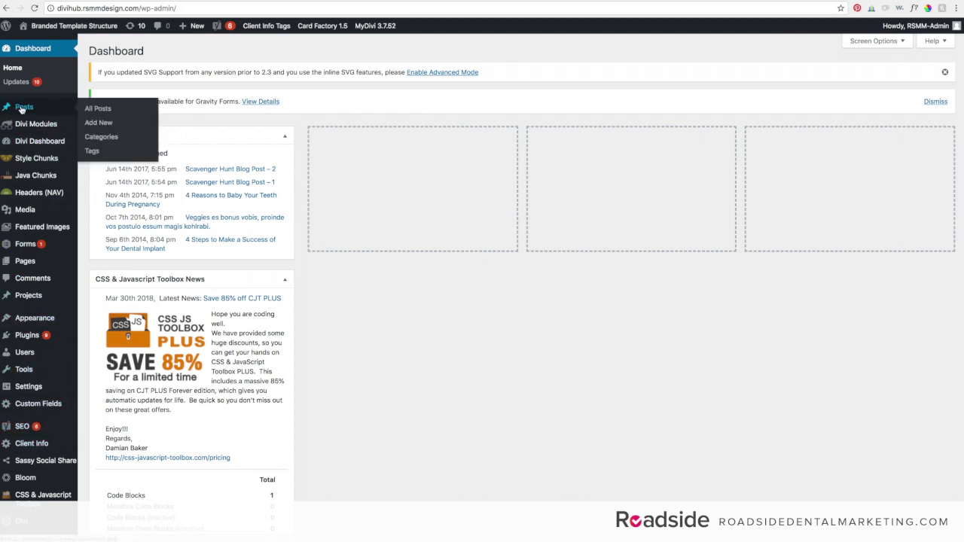
pyautogui.click(109, 125)
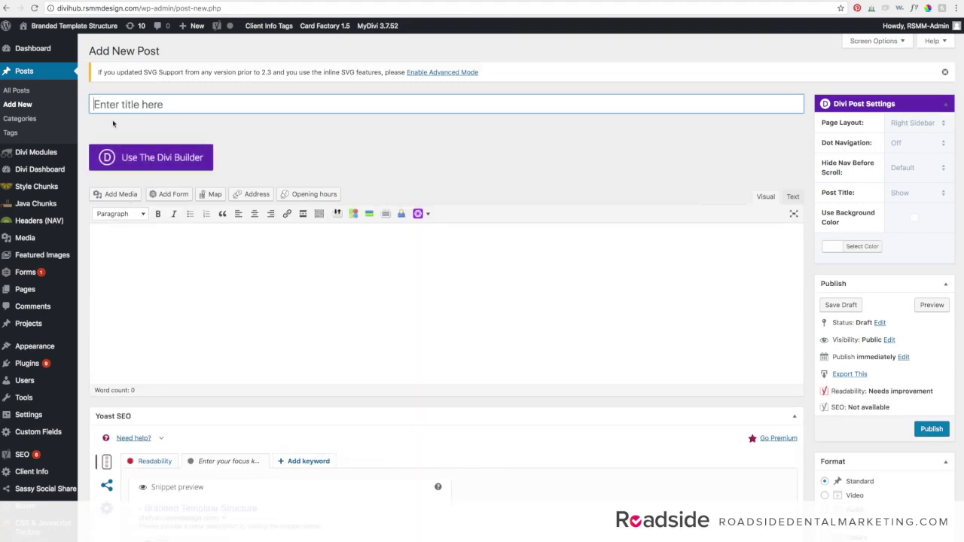
# Step: Title the post 'Step for a Great Blog Tutorial'
pyautogui.write('Blog')
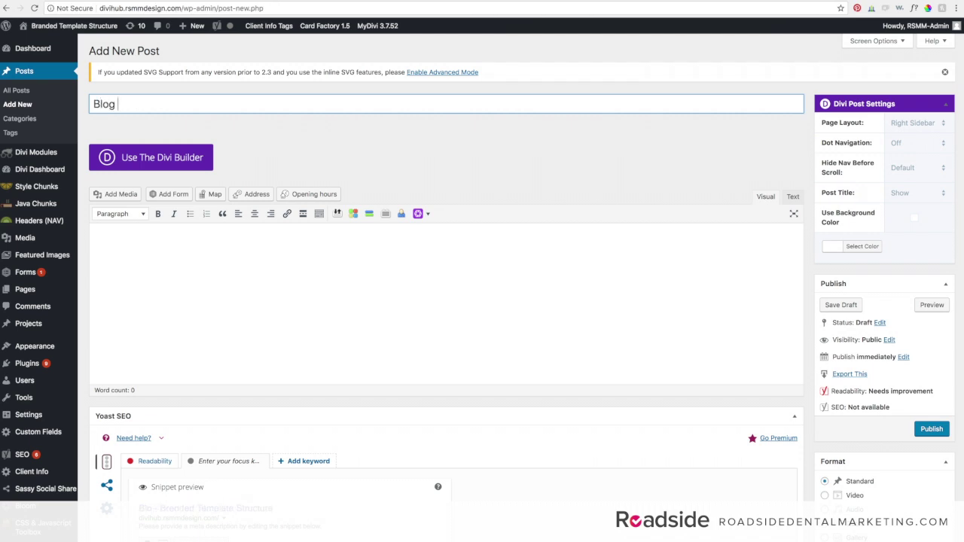
pyautogui.write(' t')
pyautogui.write('Tutorial')
pyautogui.click(119, 241)
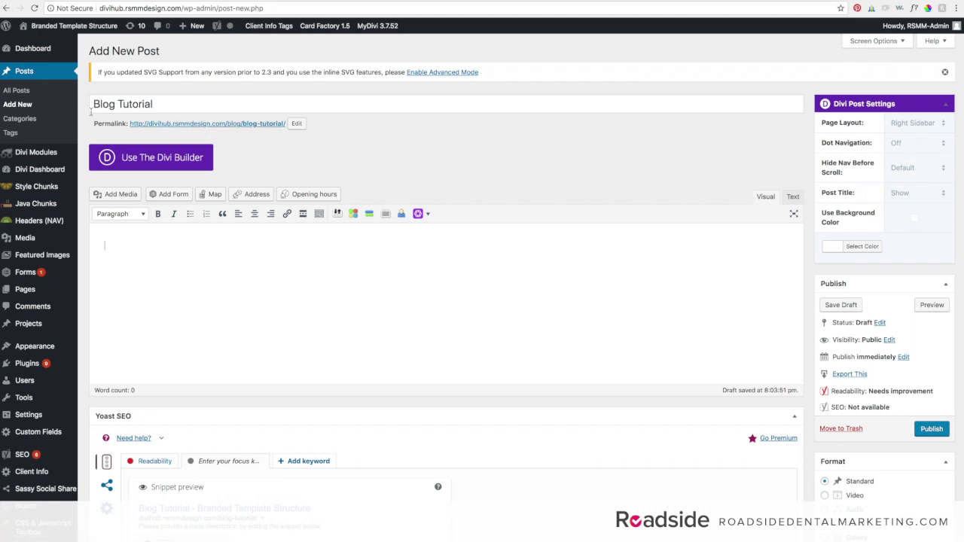
pyautogui.hotkey('shift', 'Tab')
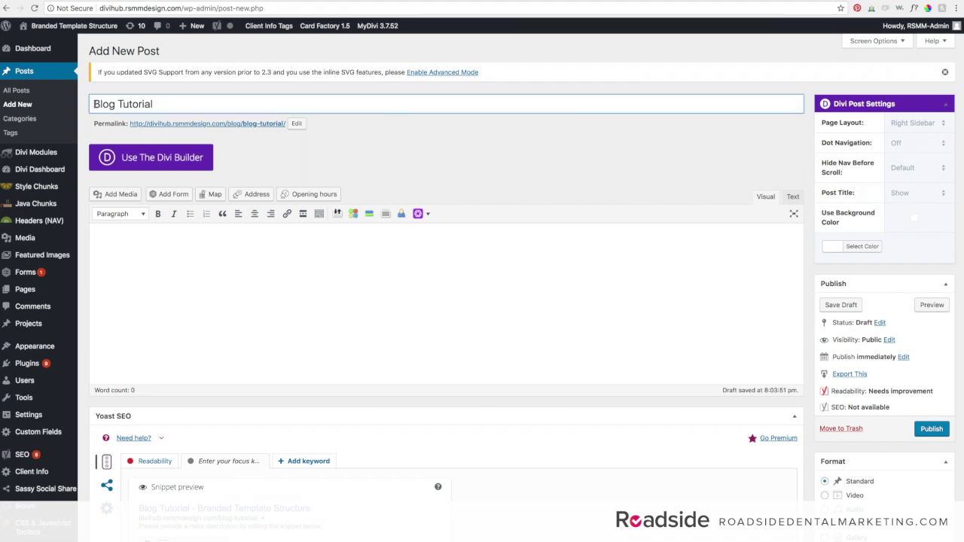
pyautogui.write('Step for A ')
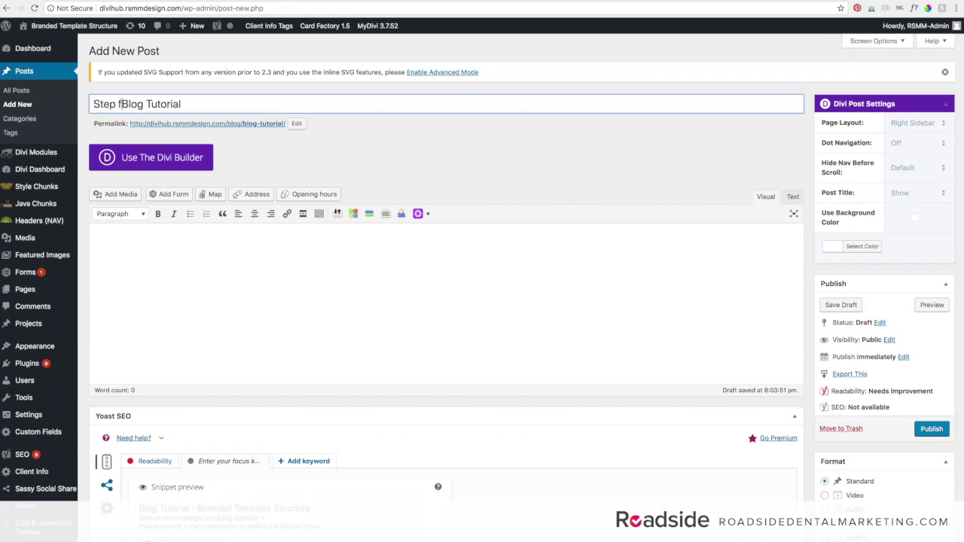
pyautogui.write('g')
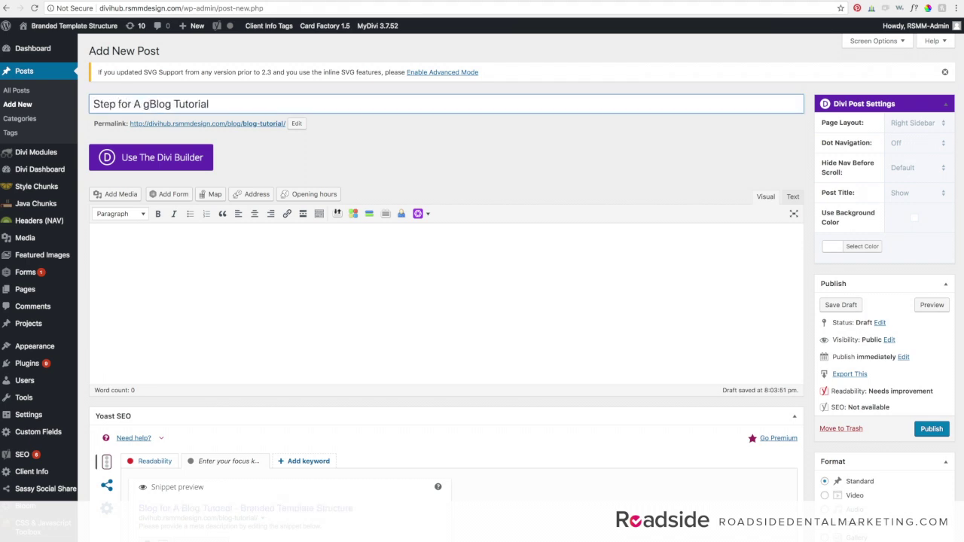
pyautogui.press('BackSpace')
pyautogui.write('Great')
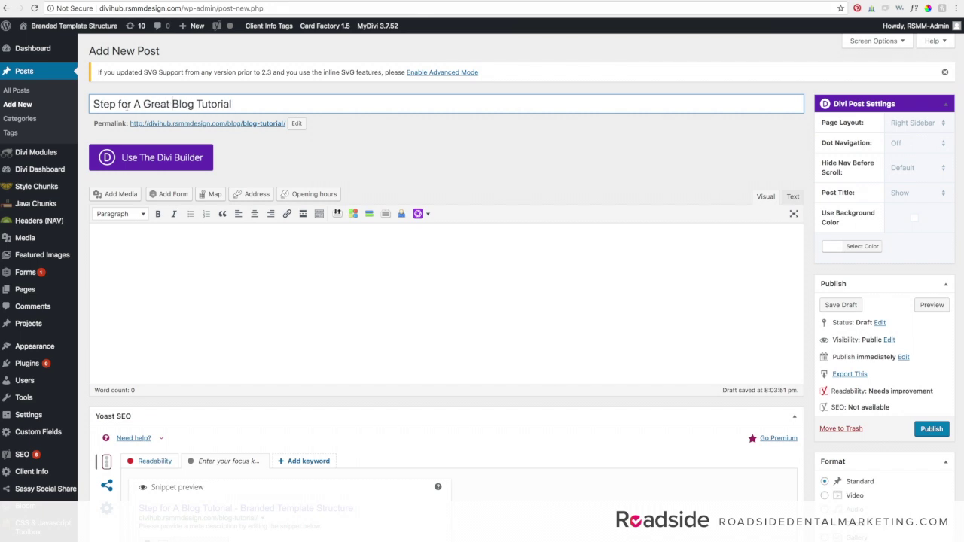
pyautogui.doubleClick(136, 104)
pyautogui.press('BackSpace')
pyautogui.write('a')
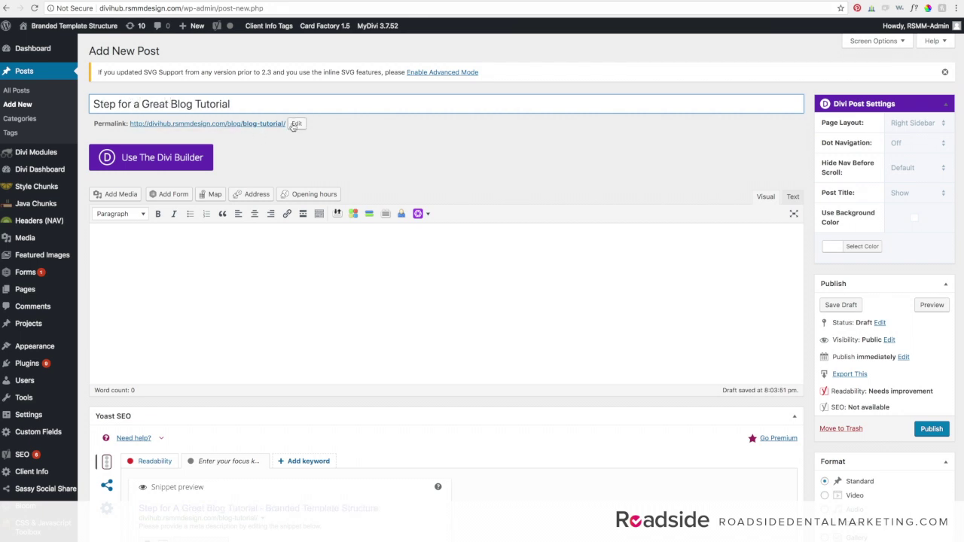
# Step: Change the permalink slug to blog-tutorial-best-tips
pyautogui.click(295, 124)
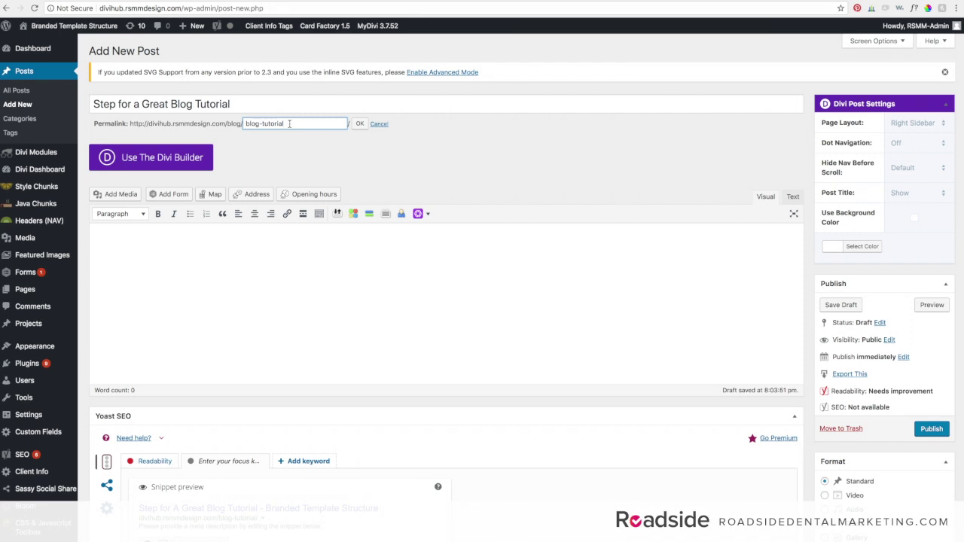
pyautogui.write('-best-tips')
pyautogui.click(358, 124)
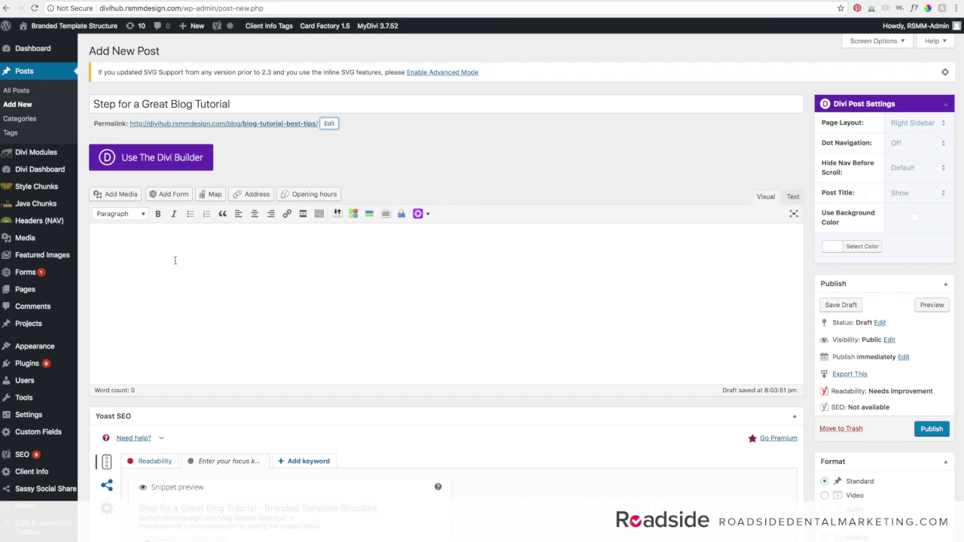
pyautogui.click(210, 262)
pyautogui.click(792, 198)
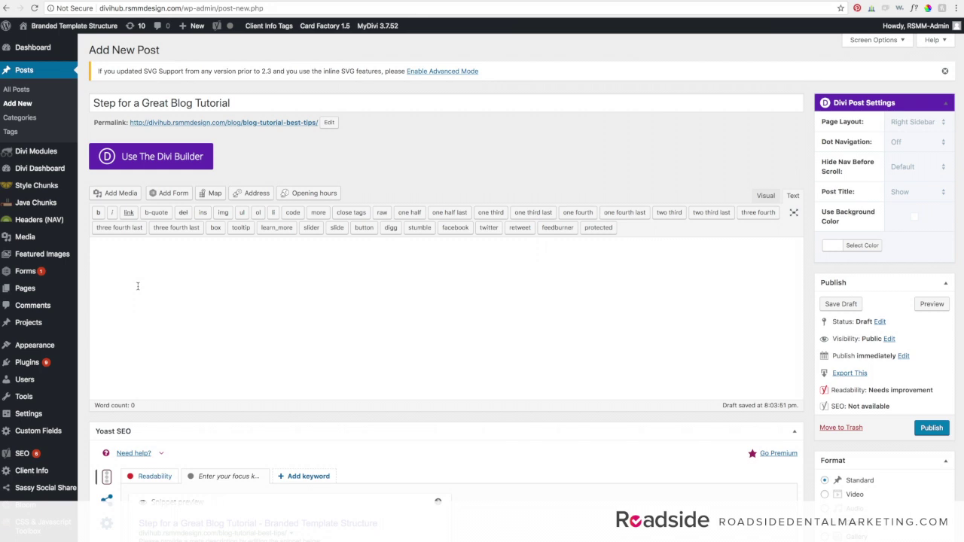
pyautogui.click(765, 197)
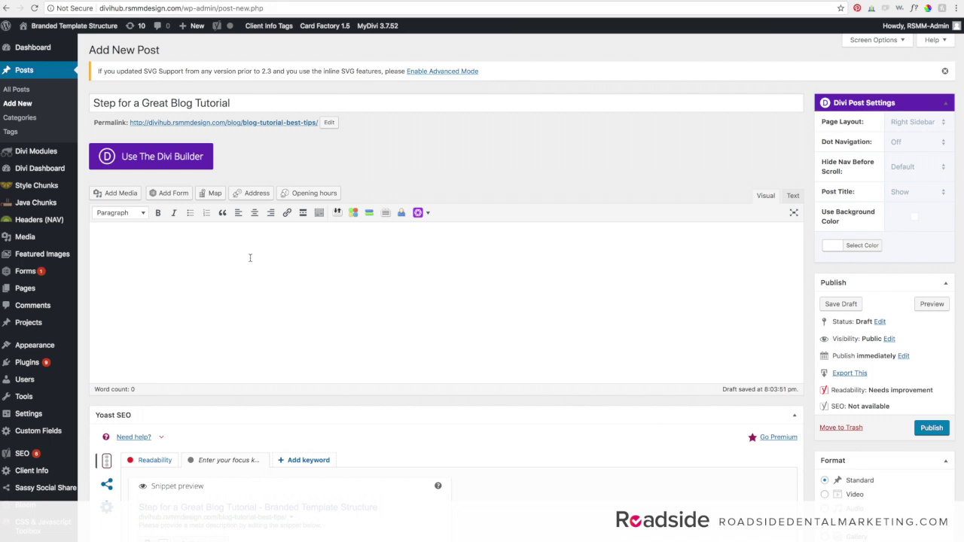
# Step: Type a 'Heading' line followed by several lines of placeholder text in the post body
pyautogui.write('Heading ')
pyautogui.write('sdfkjsdklfsdlfjsdljsdfsd')
pyautogui.press('Return')
pyautogui.write('sdklfjdslkfldasfjsd')
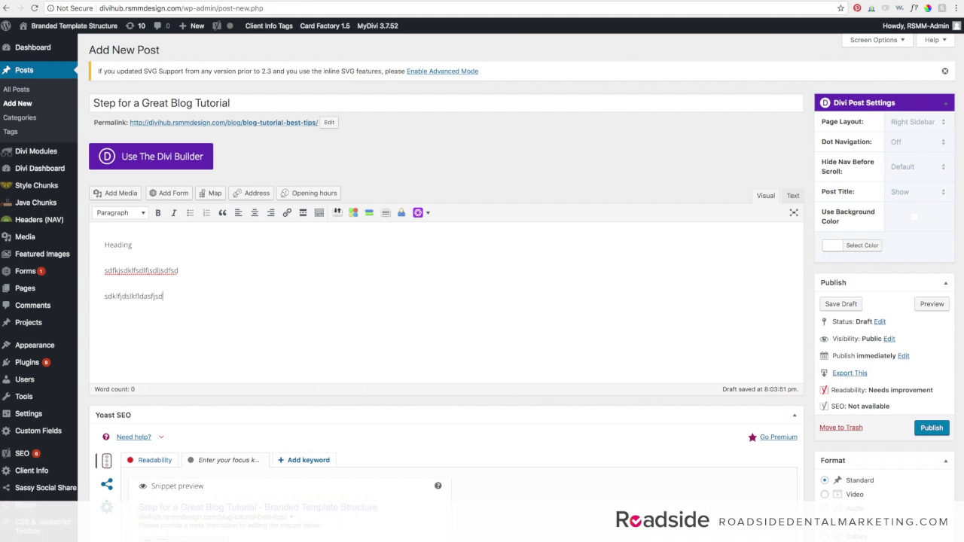
pyautogui.press('Return')
pyautogui.press('Return')
pyautogui.write('sdkfjsdlfjsdlfkdsafjlsdf')
pyautogui.press('Return')
pyautogui.write('asdfkdjsfsdlfdsj')
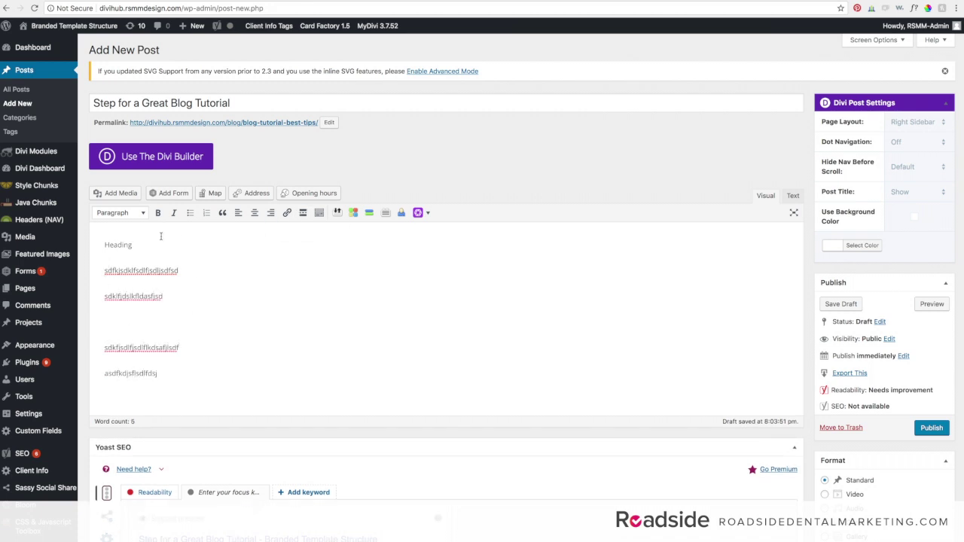
# Step: Make 'Heading' a Heading 2, bold the next line, and add a final word to the second line
pyautogui.doubleClick(115, 245)
pyautogui.click(143, 213)
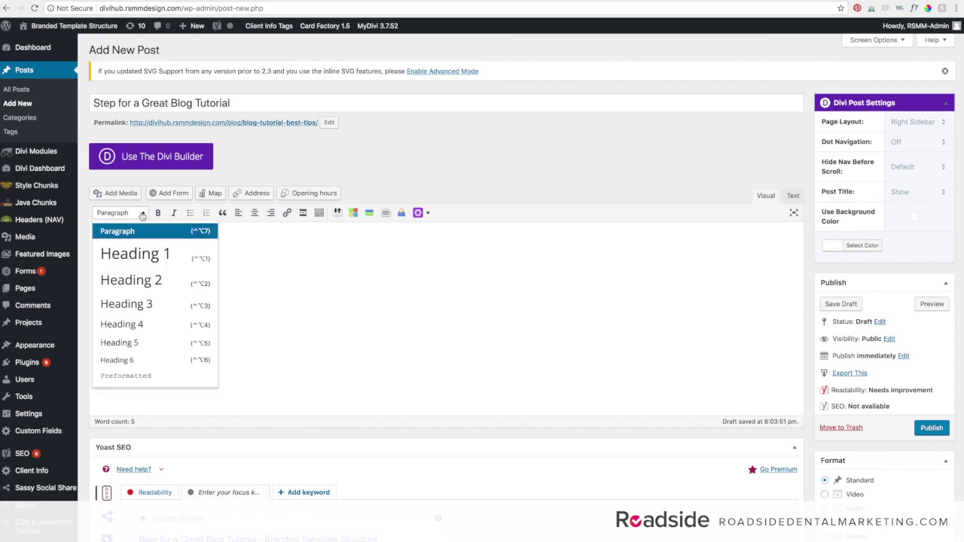
pyautogui.click(130, 280)
pyautogui.doubleClick(137, 278)
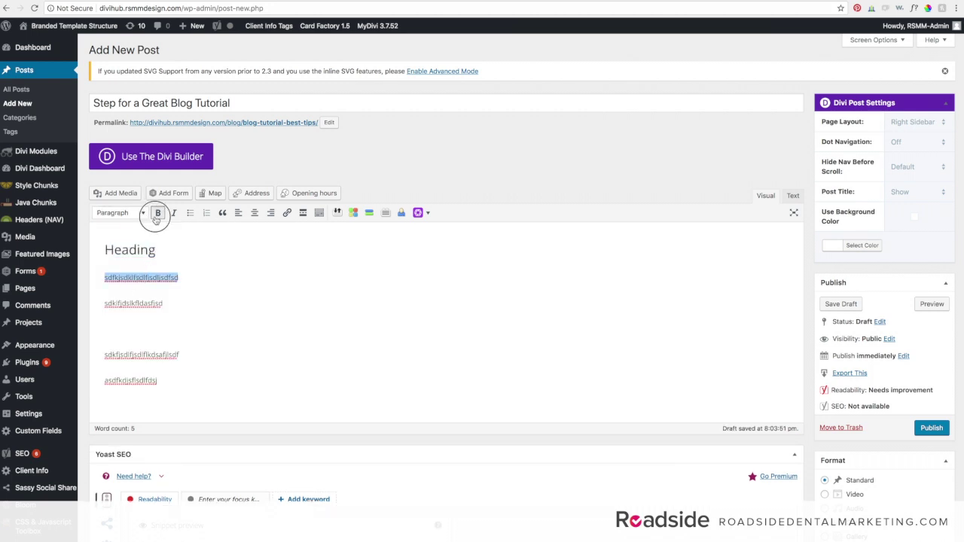
pyautogui.click(157, 214)
pyautogui.click(185, 302)
pyautogui.write('sdfdsdsfsd')
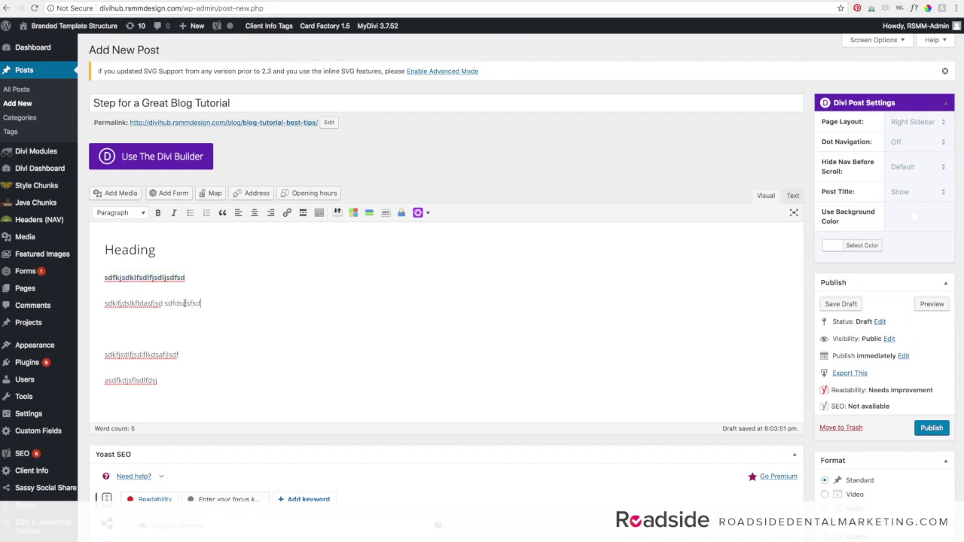
pyautogui.doubleClick(183, 303)
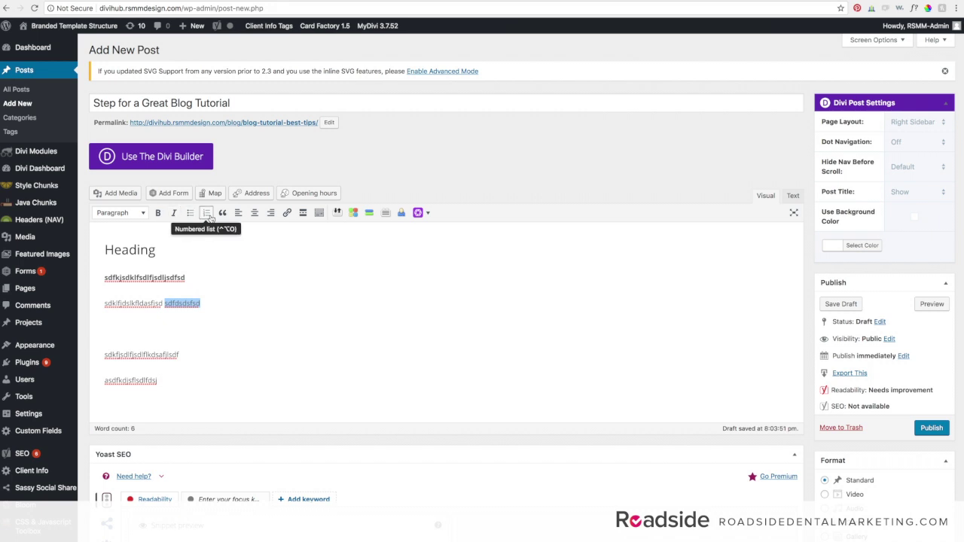
pyautogui.click(287, 213)
pyautogui.write('w')
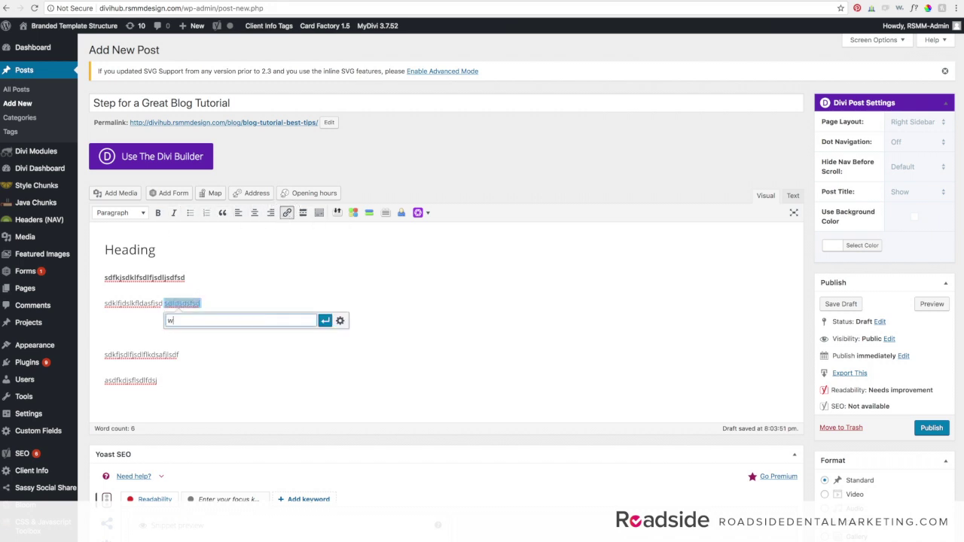
pyautogui.write('ww')
pyautogui.write('.urlc')
pyautogui.write('com')
pyautogui.click(324, 321)
# Step: Add three short placeholder lines to the lower paragraph and format them as a bulleted list
pyautogui.click(139, 355)
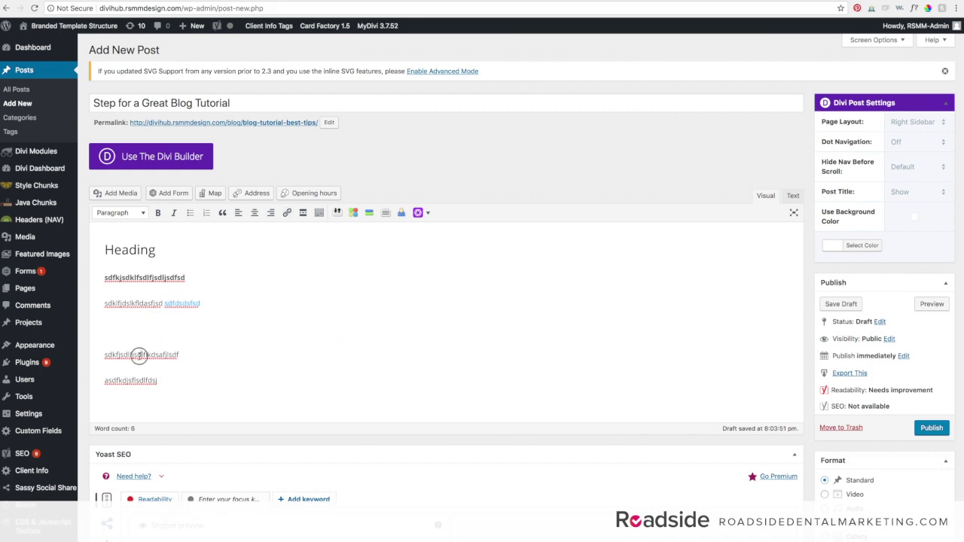
pyautogui.write('sdfdsfsl')
pyautogui.click(219, 355)
pyautogui.press('Return')
pyautogui.write('sdf')
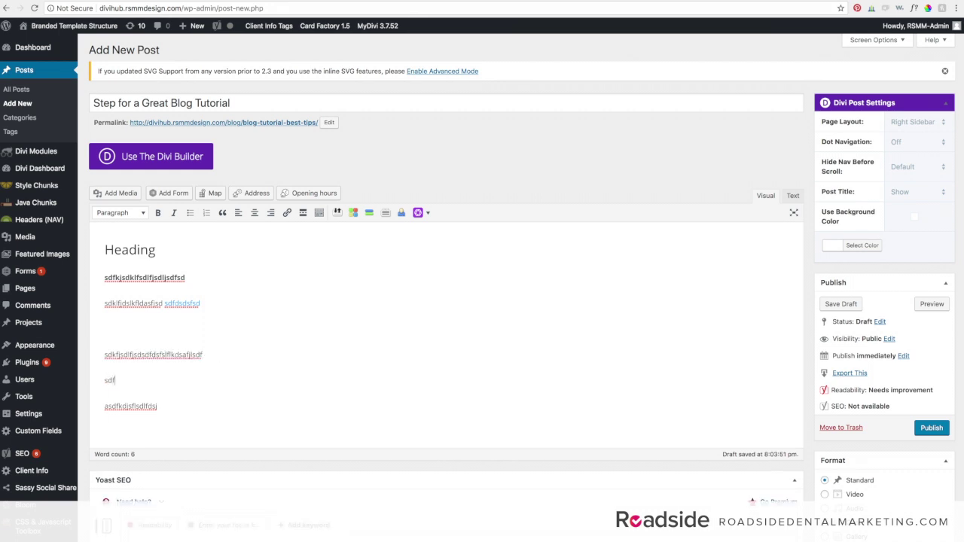
pyautogui.write('dss')
pyautogui.press('Return')
pyautogui.write('sdfdsfsd')
pyautogui.press('Return')
pyautogui.write('sdfsdsd')
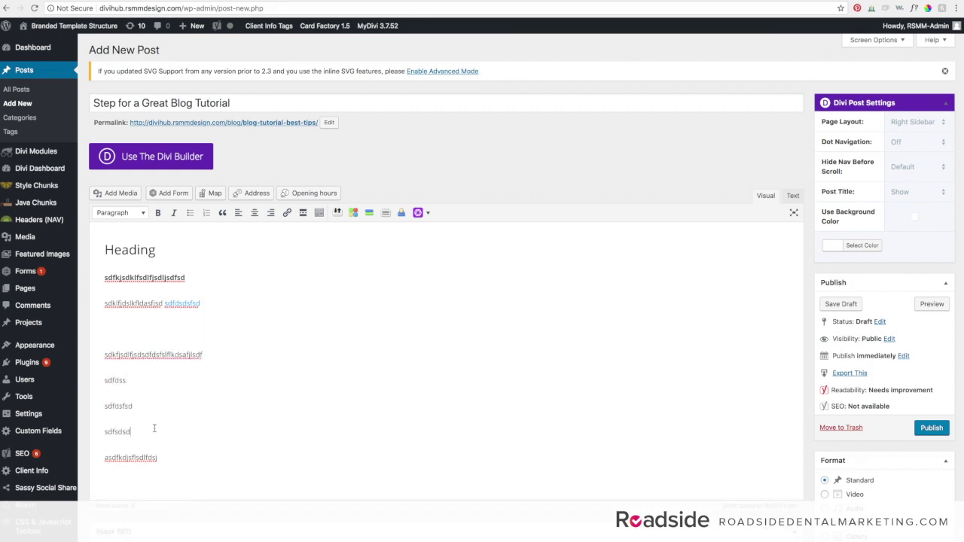
pyautogui.moveTo(154, 427); pyautogui.dragTo(100, 382)
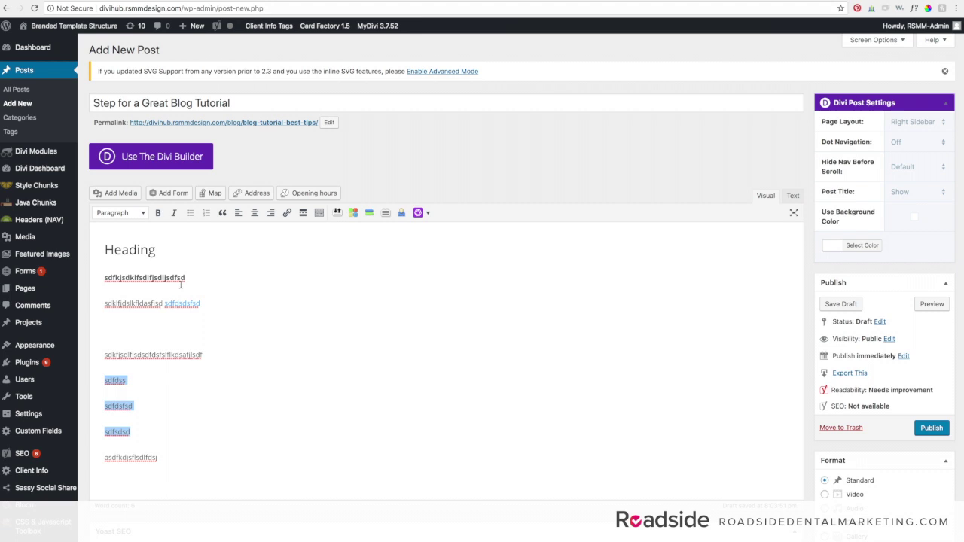
pyautogui.click(193, 214)
pyautogui.click(194, 398)
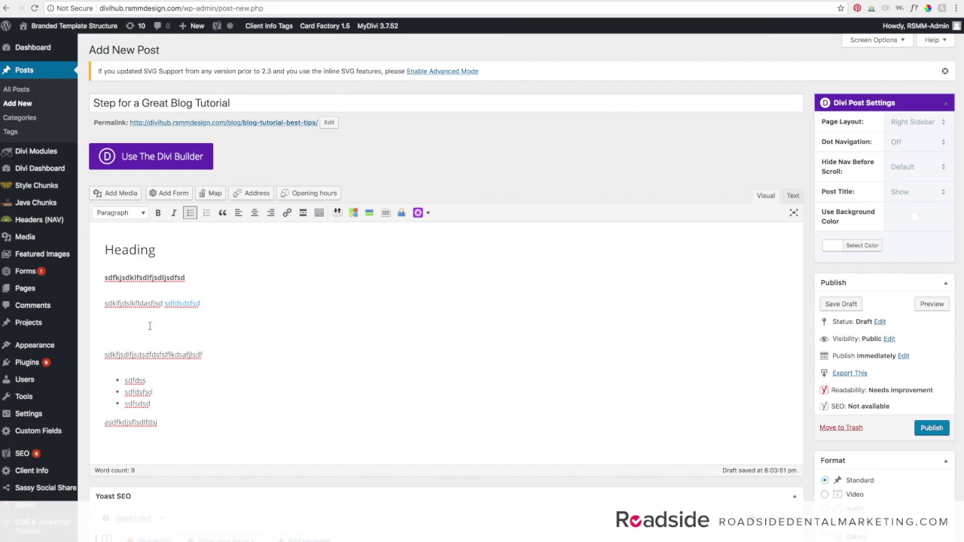
# Step: Upload Turnwald_PrintPackage_Overview.jpg via Add Media and insert it on the empty line
pyautogui.click(103, 332)
pyautogui.click(134, 195)
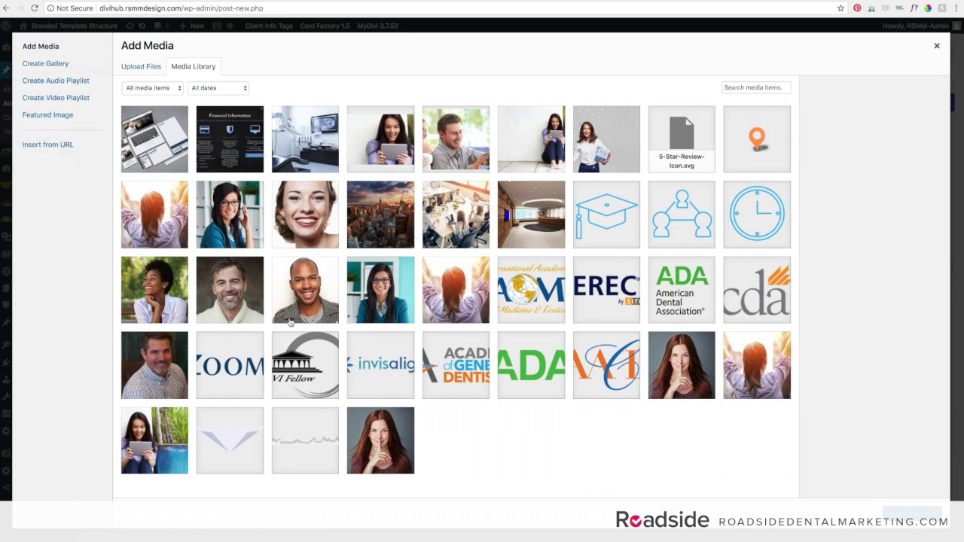
pyautogui.click(136, 71)
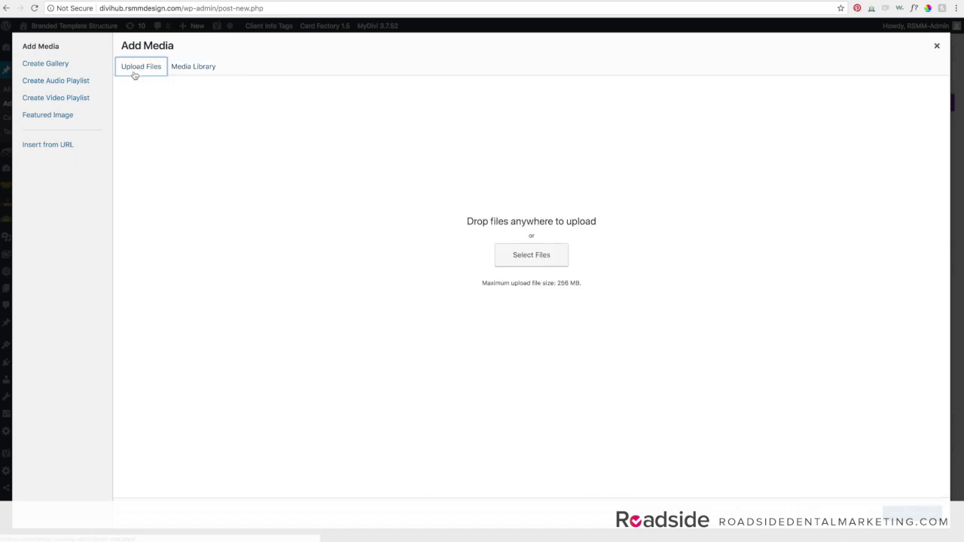
pyautogui.click(533, 257)
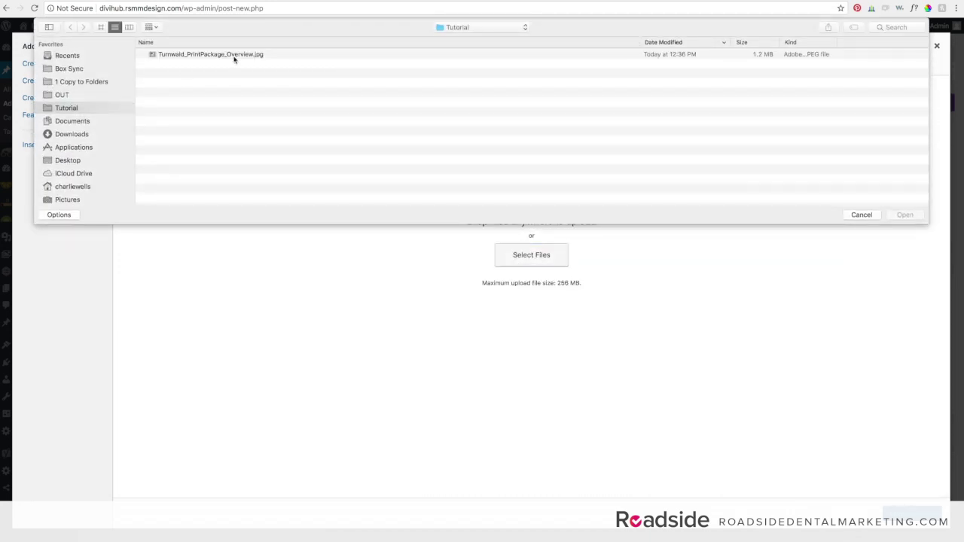
pyautogui.click(233, 56)
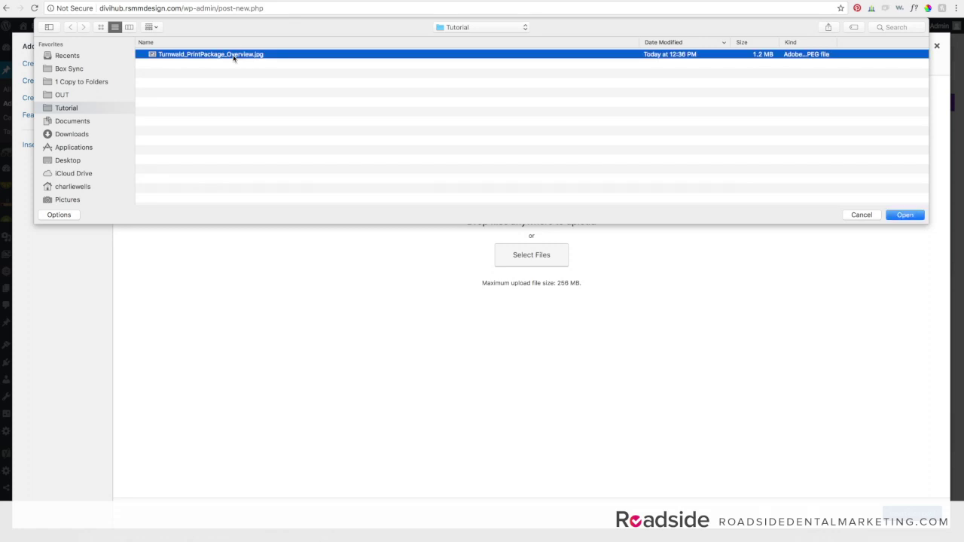
pyautogui.click(904, 214)
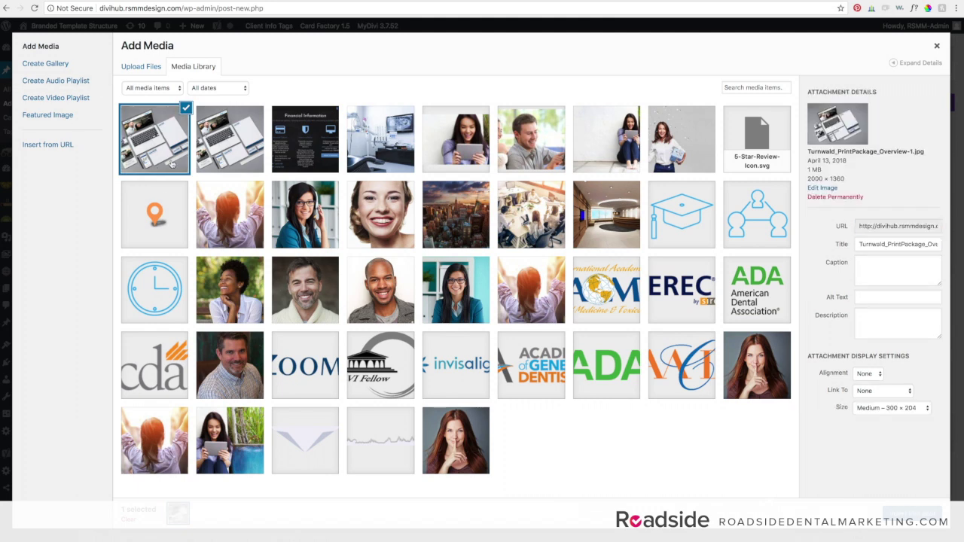
pyautogui.press('Escape')
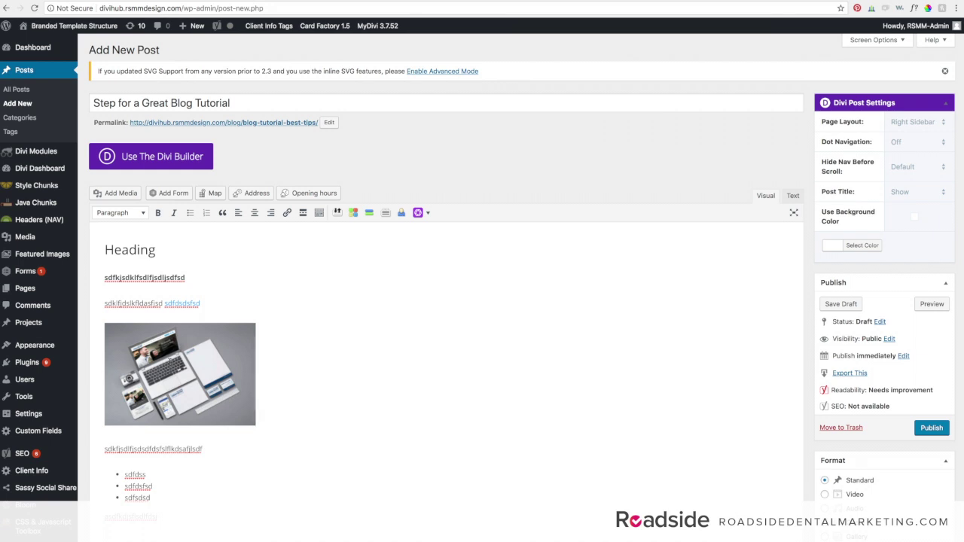
# Step: Center the photo and set its size to Large (1024 × 696)
pyautogui.click(189, 360)
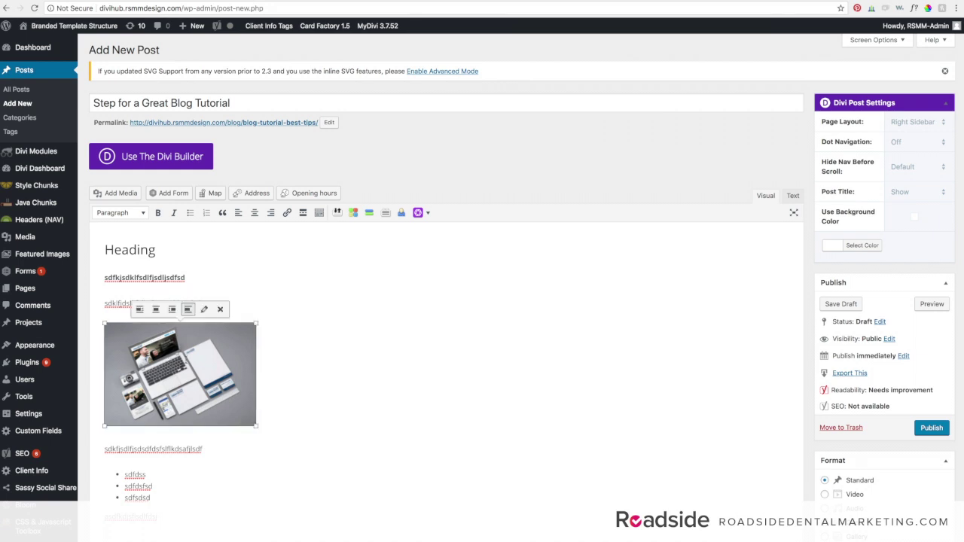
pyautogui.click(156, 309)
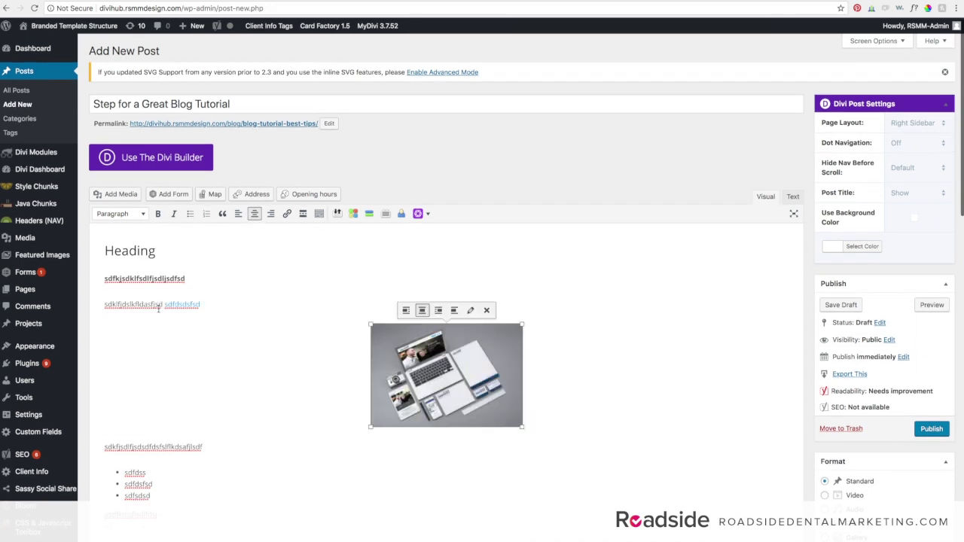
pyautogui.click(469, 312)
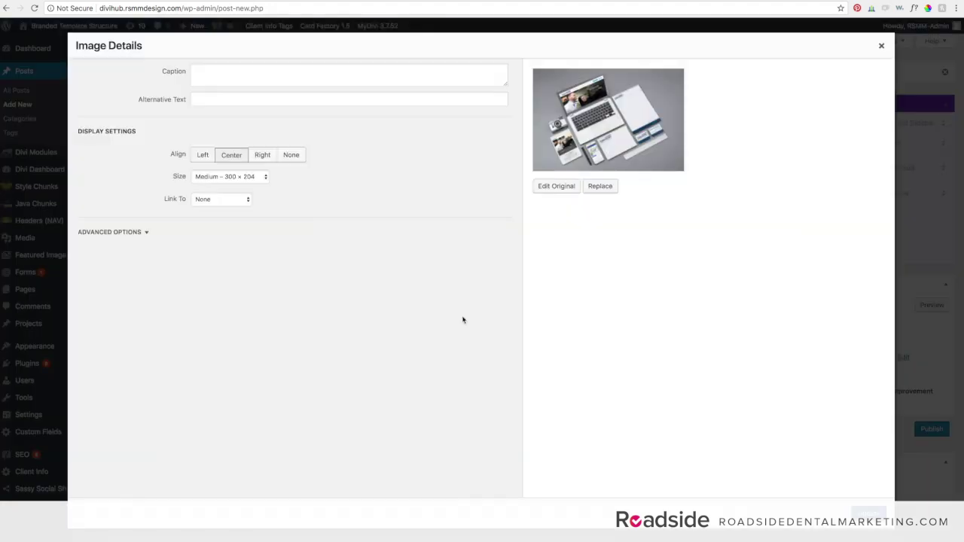
pyautogui.click(229, 178)
pyautogui.click(218, 186)
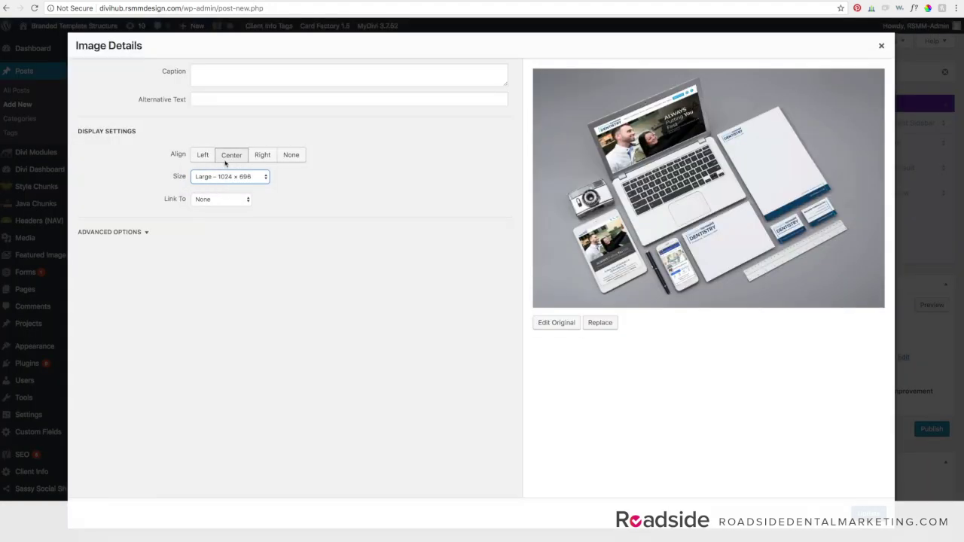
# Step: Give the photo the caption 'Print Package' and some placeholder alt text
pyautogui.click(222, 73)
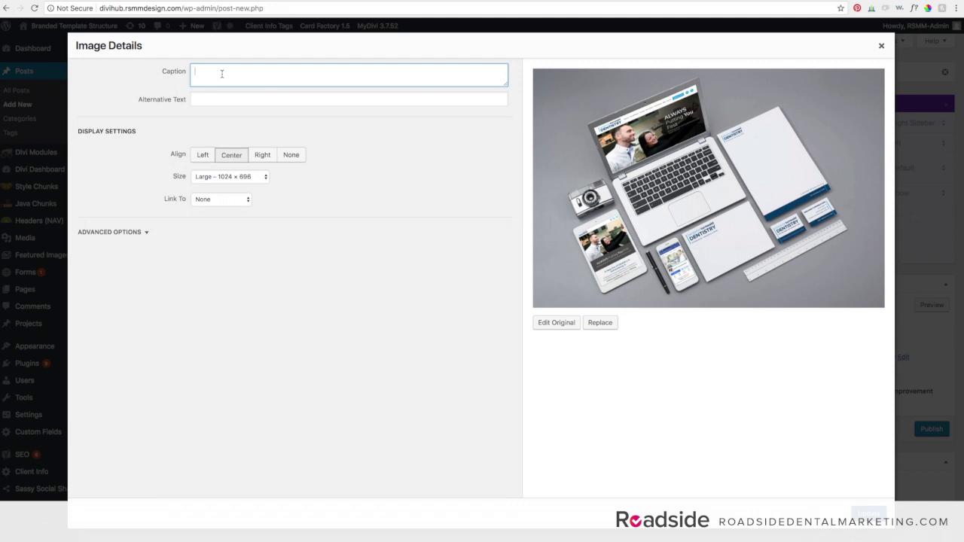
pyautogui.write('Print Pacakge')
pyautogui.click(218, 71)
pyautogui.press('Delete')
pyautogui.press('Delete')
pyautogui.write('ka')
pyautogui.click(222, 98)
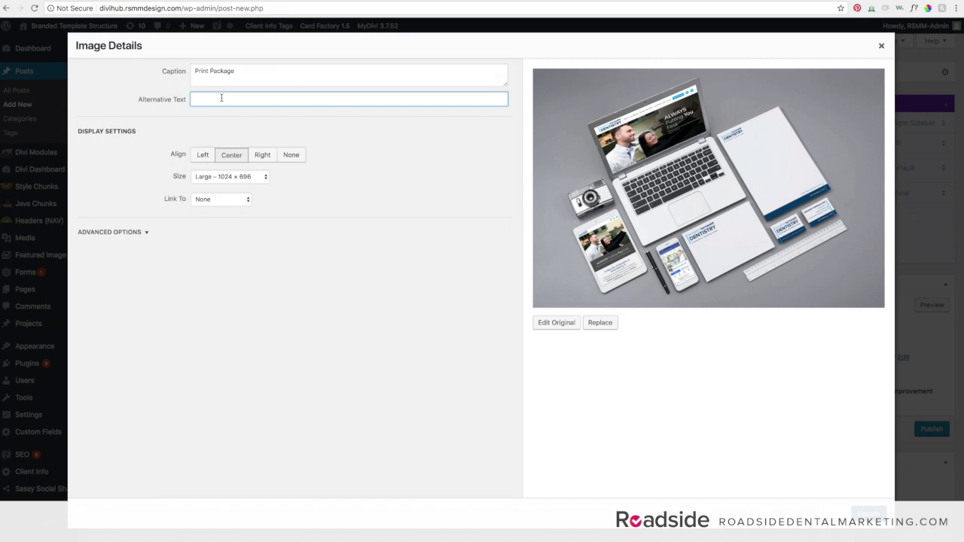
pyautogui.write('sdfdsfdsfadfsdsd')
pyautogui.click(234, 200)
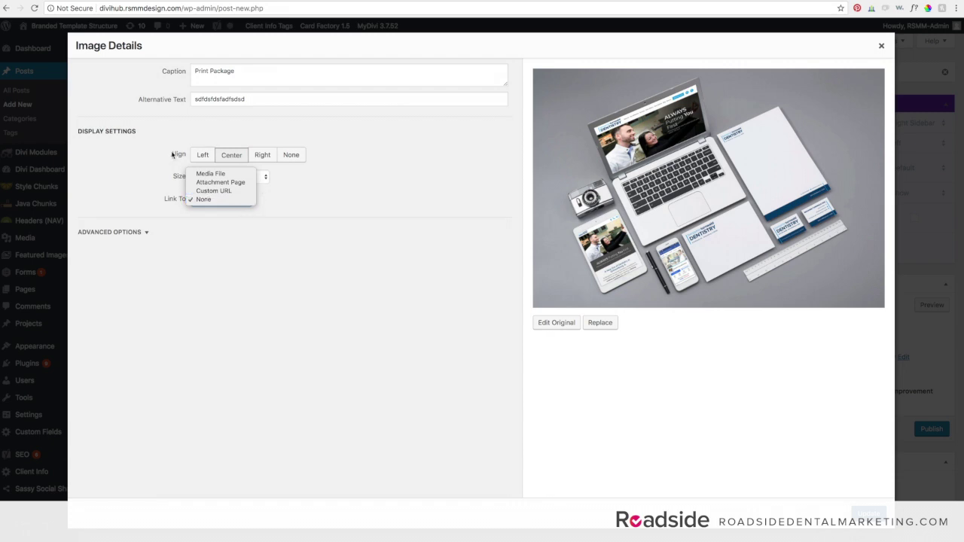
pyautogui.click(204, 191)
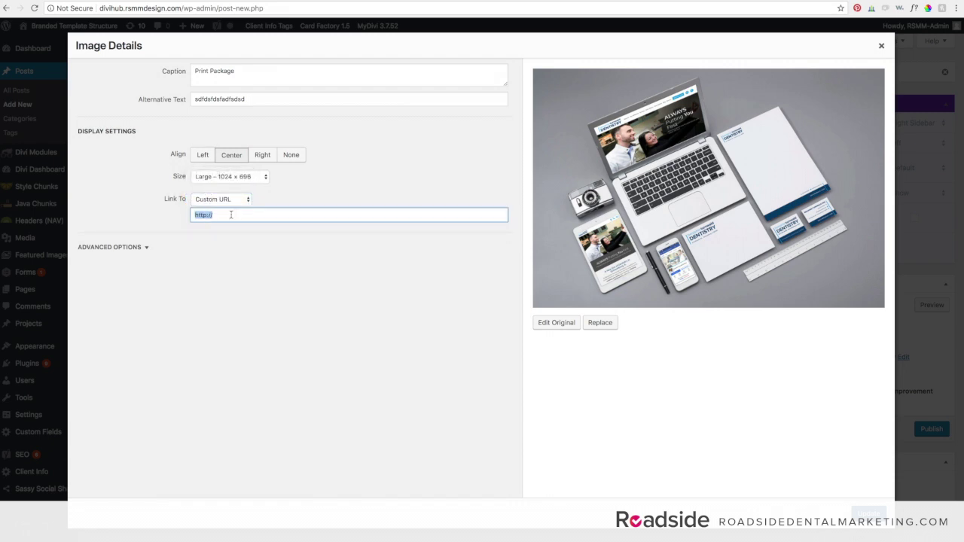
pyautogui.click(231, 214)
pyautogui.write('sdfdsfsdfsd.com')
pyautogui.click(253, 233)
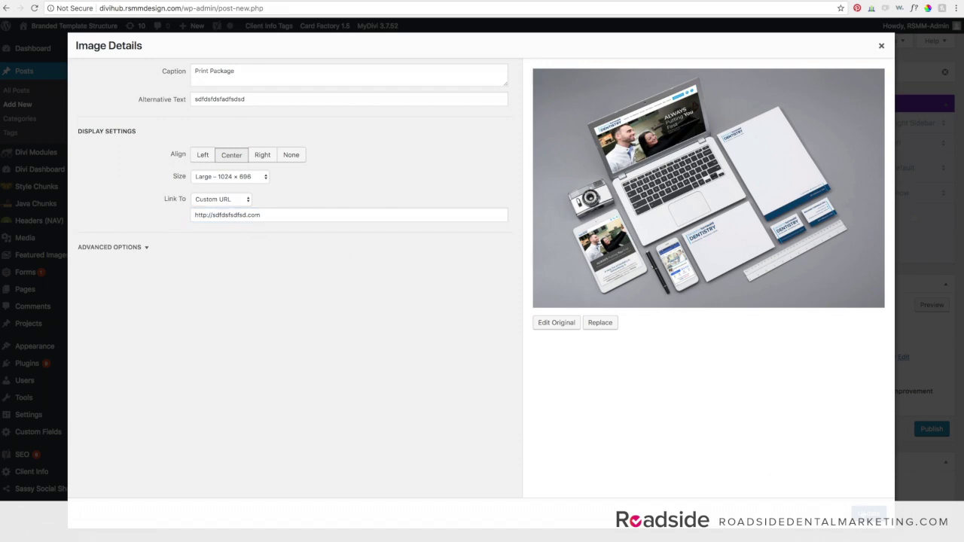
pyautogui.click(868, 514)
pyautogui.scroll(-1, 255, 327)
pyautogui.scroll(-5, 255, 327)
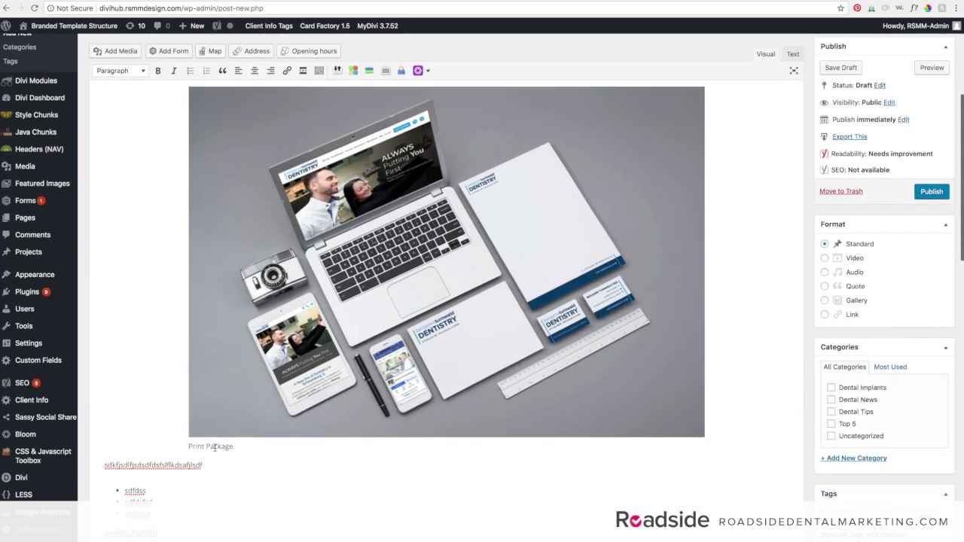
pyautogui.scroll(-3, 140, 449)
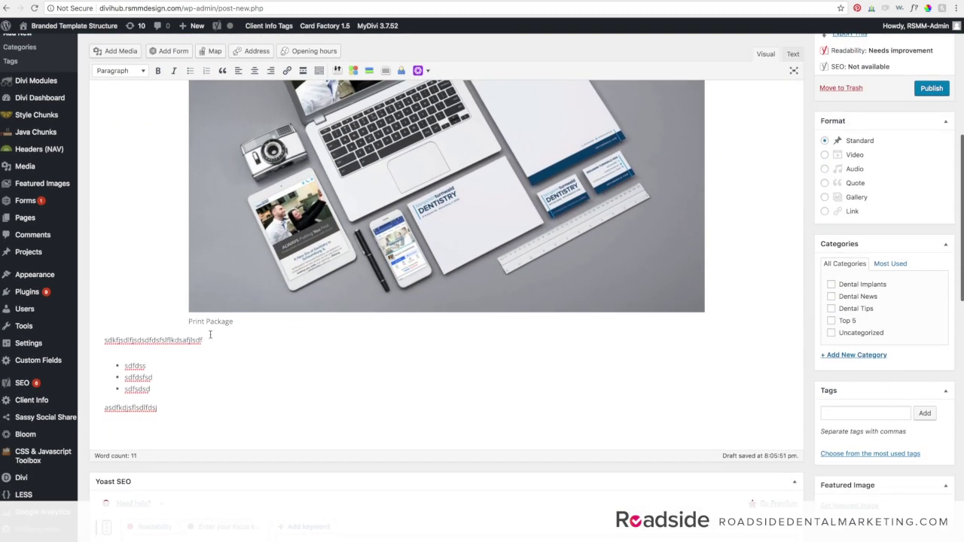
pyautogui.press('Return')
pyautogui.press('Return')
pyautogui.press('Return')
pyautogui.write('sdfdsfdssdsd')
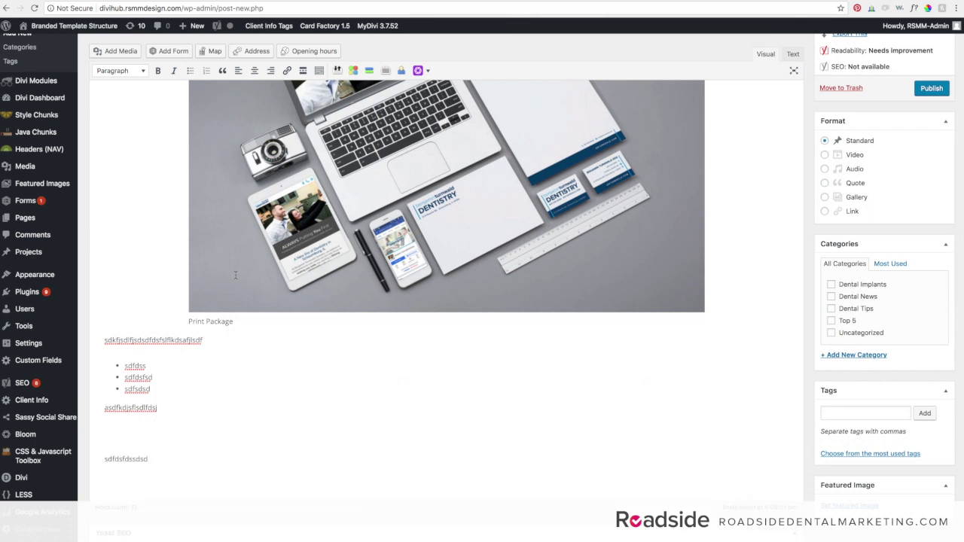
pyautogui.scroll(5, 235, 274)
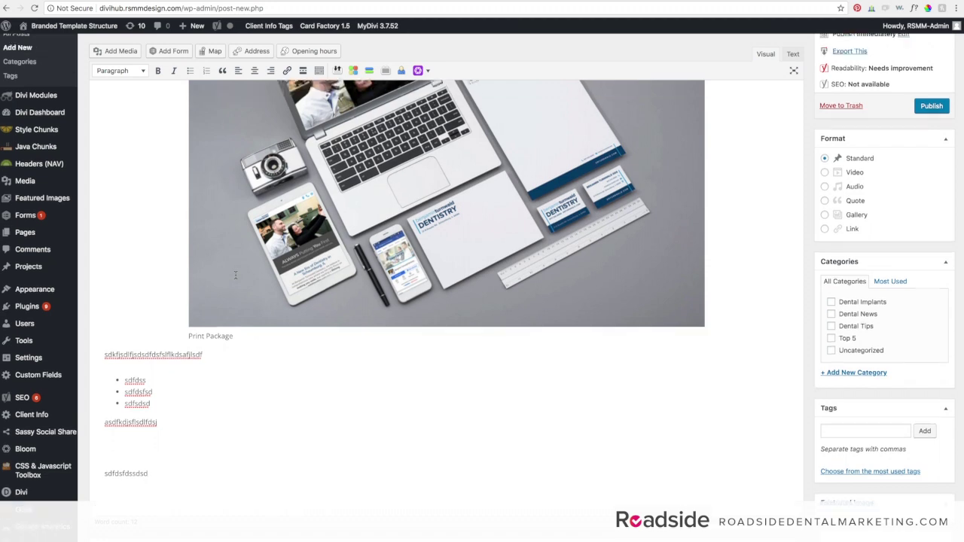
pyautogui.scroll(3, 235, 274)
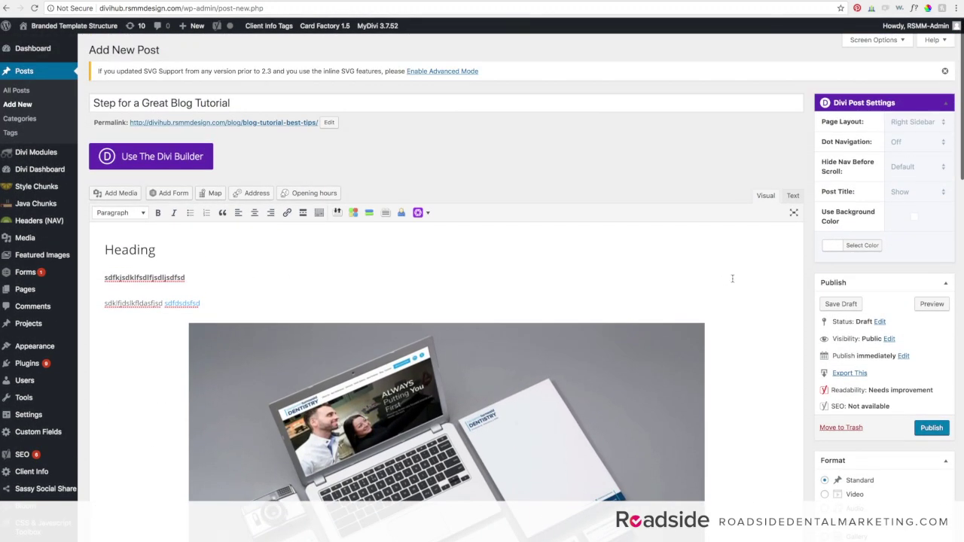
pyautogui.scroll(-3, 723, 280)
pyautogui.scroll(4, 732, 279)
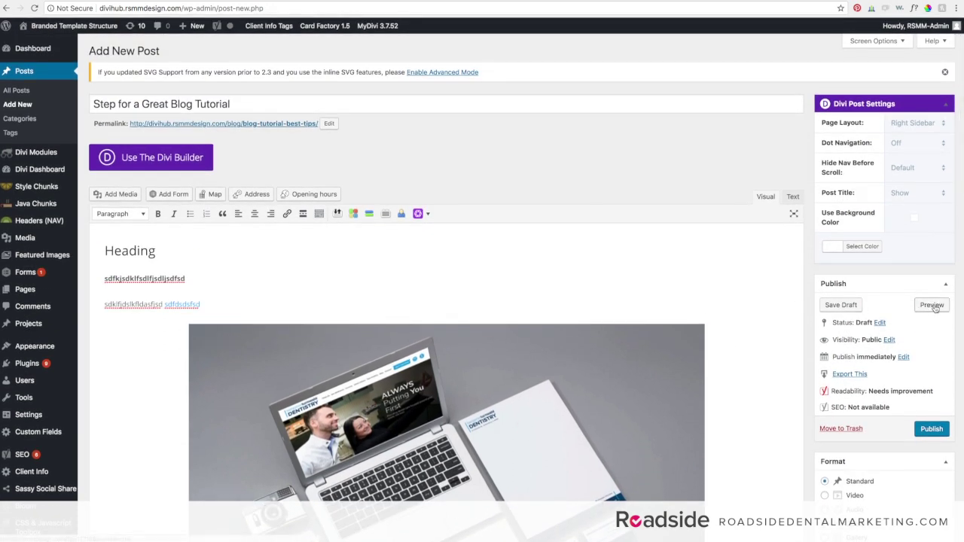
pyautogui.click(932, 306)
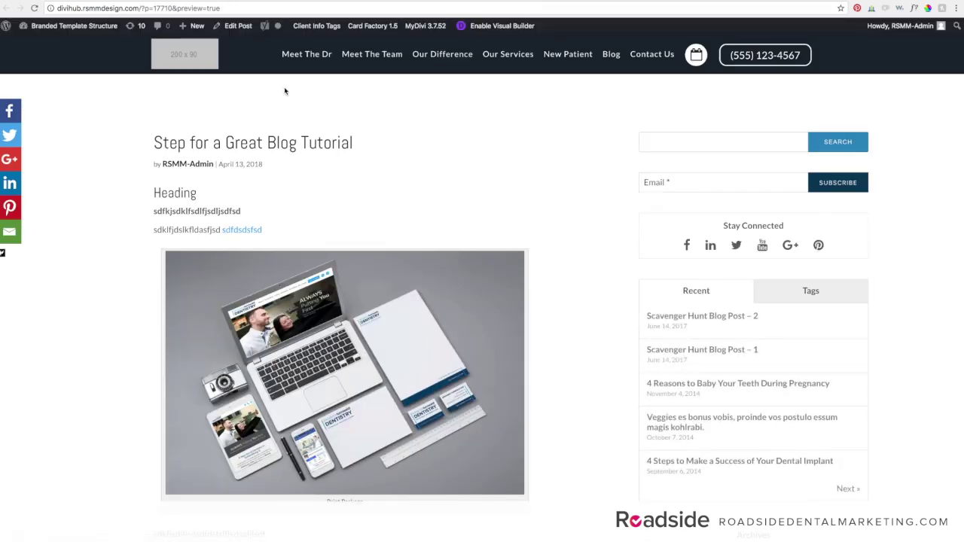
pyautogui.scroll(-2, 191, 189)
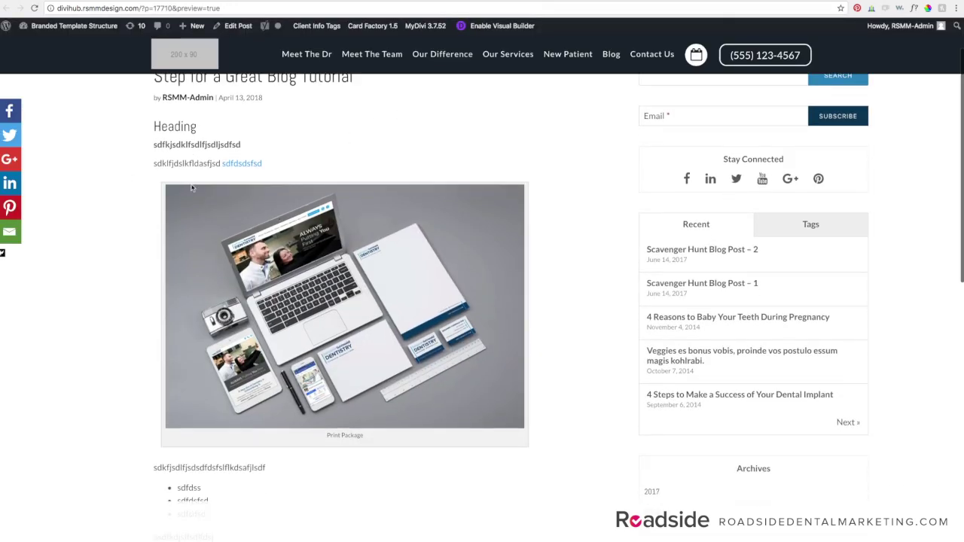
pyautogui.scroll(1, 191, 188)
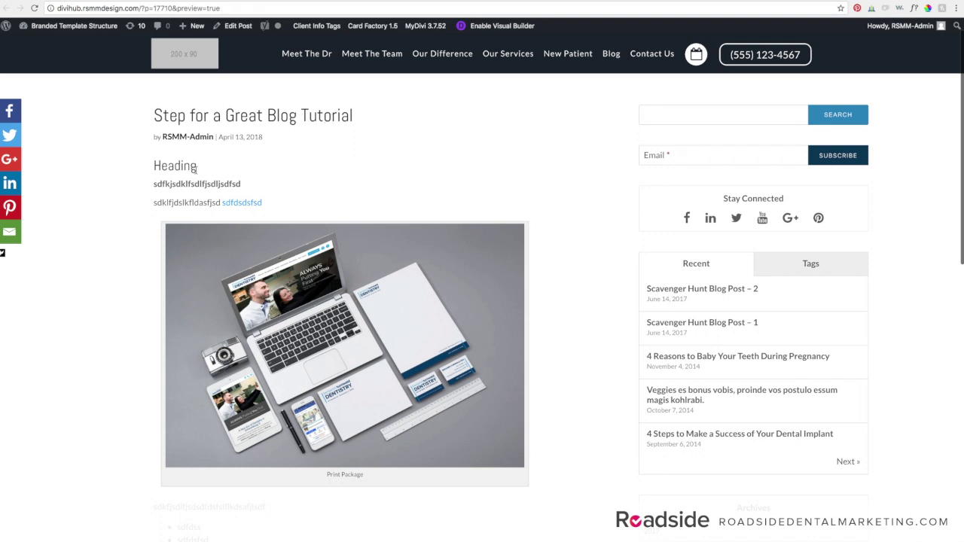
pyautogui.moveTo(239, 291)
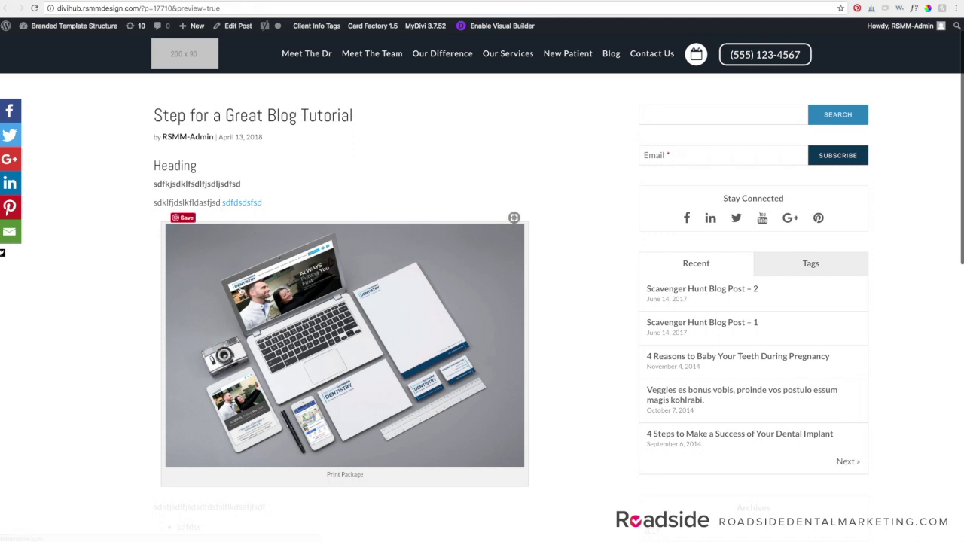
pyautogui.scroll(-3, 351, 407)
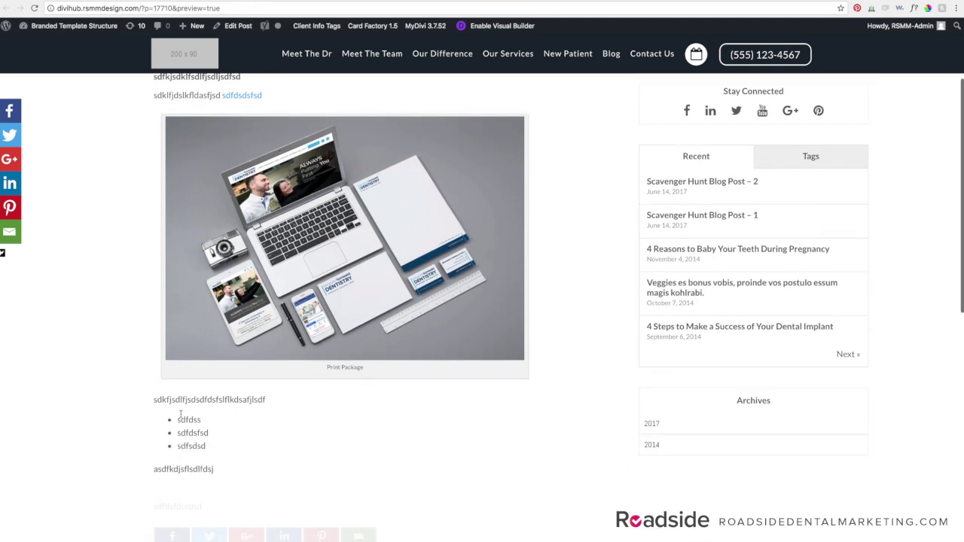
pyautogui.scroll(3, 237, 424)
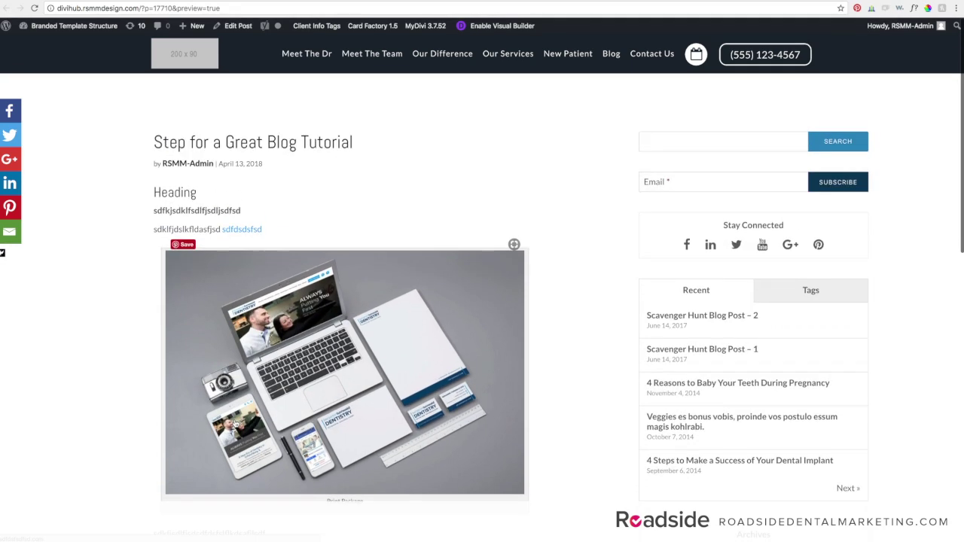
pyautogui.hotkey('ctrl', 'w')
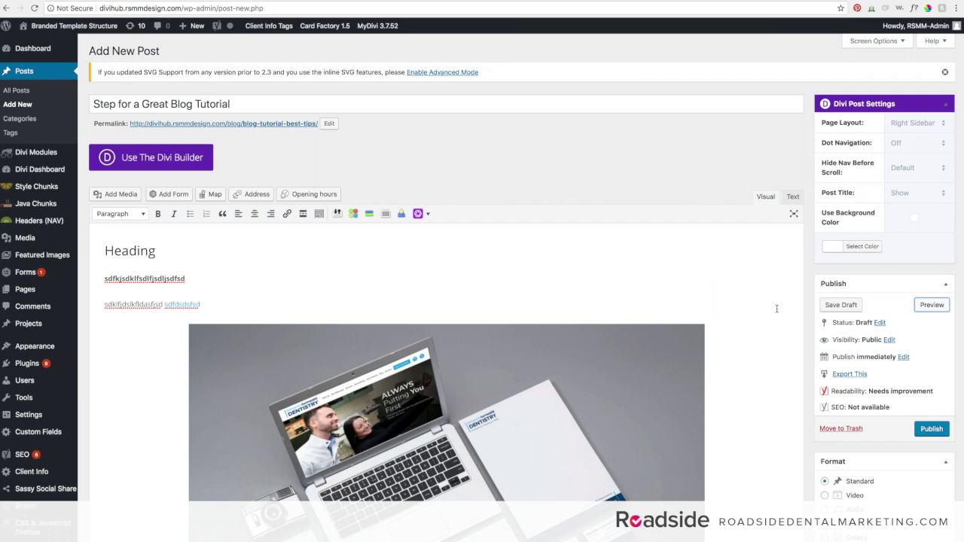
# Step: Type a line of filler text on the empty line below the list, then save the draft
pyautogui.scroll(-1, 776, 309)
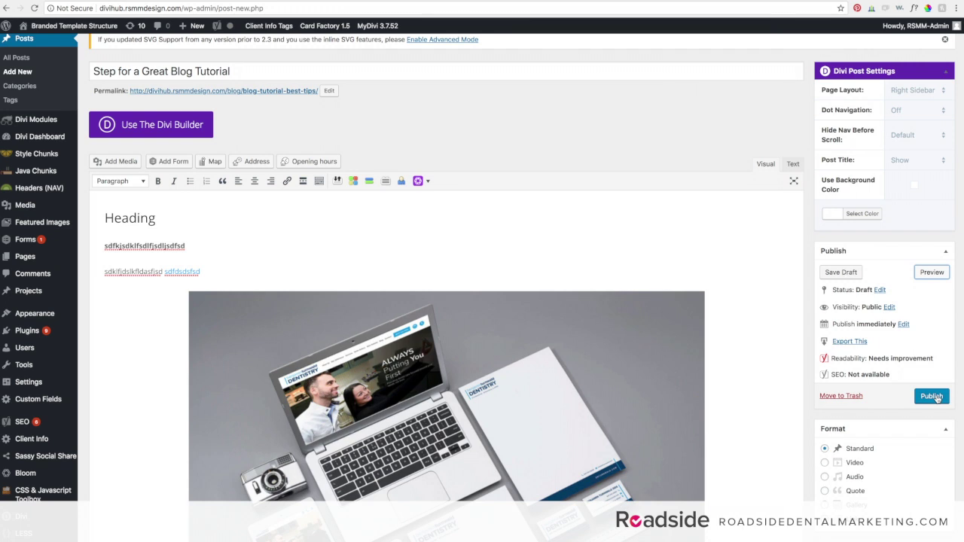
pyautogui.scroll(-5, 522, 248)
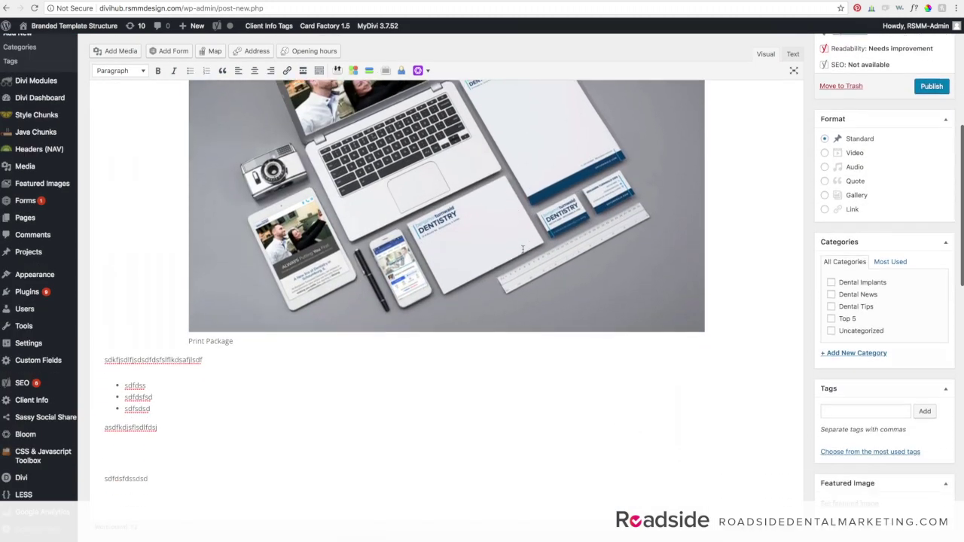
pyautogui.click(174, 415)
pyautogui.write('fgksl;fdgksdf;lfks;dks;d')
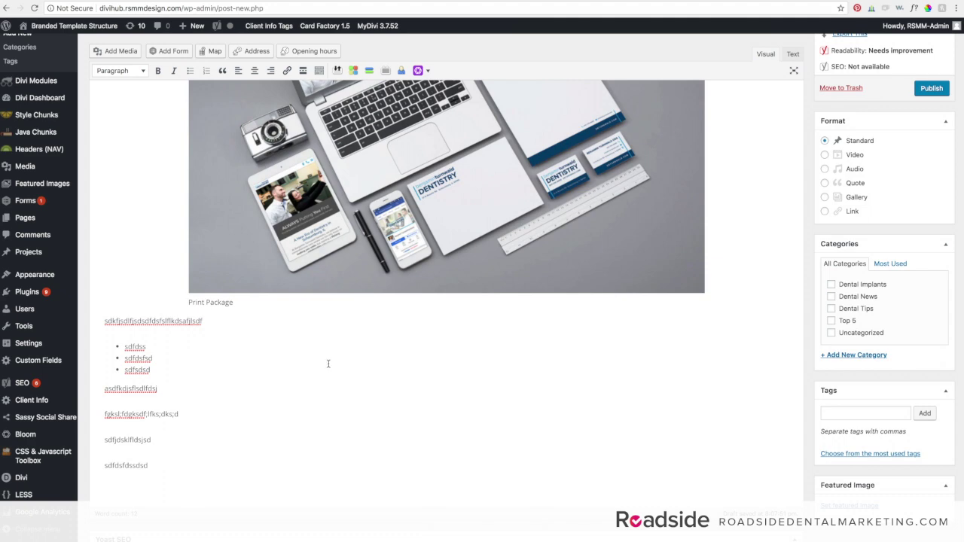
pyautogui.scroll(5, 327, 363)
pyautogui.scroll(2, 327, 362)
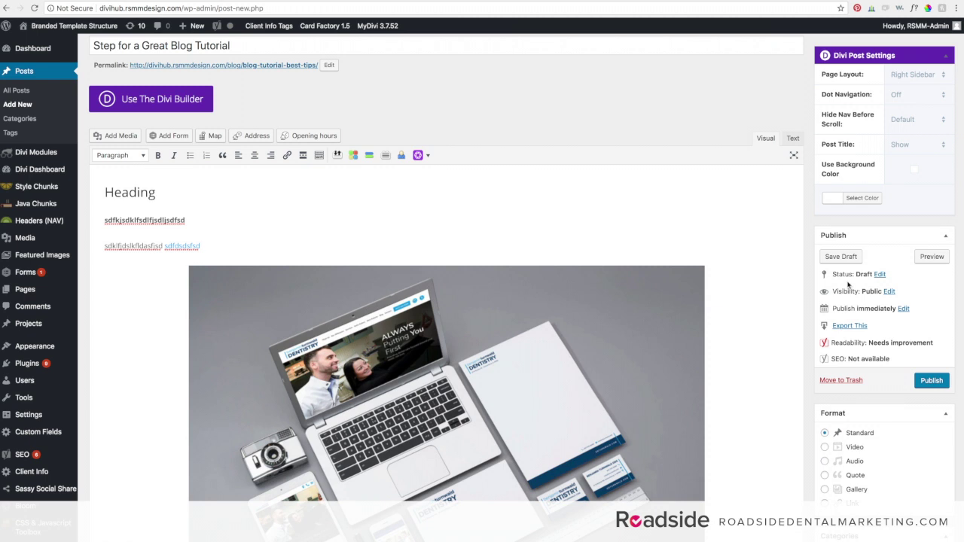
pyautogui.click(840, 258)
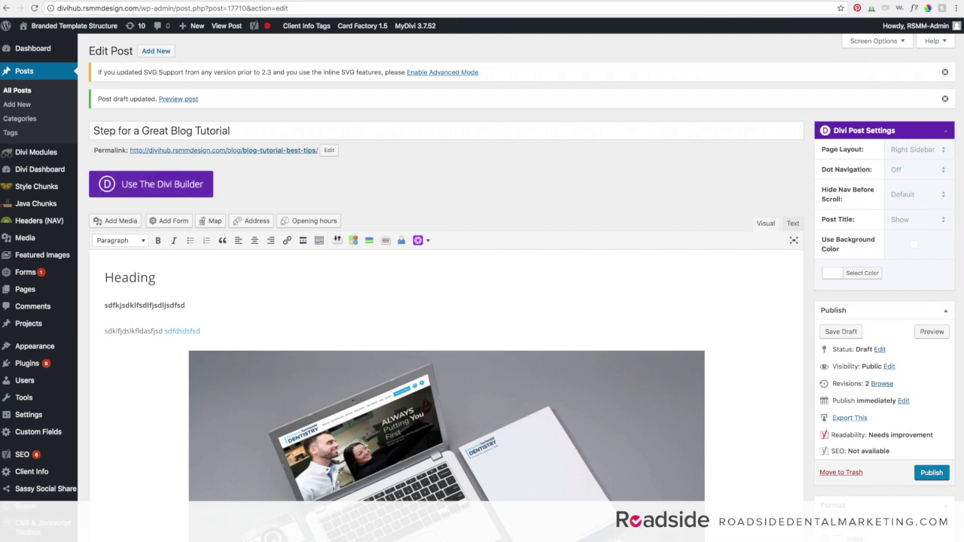
# Step: Open All Posts to see the tutorial post listed as a Draft
pyautogui.click(25, 91)
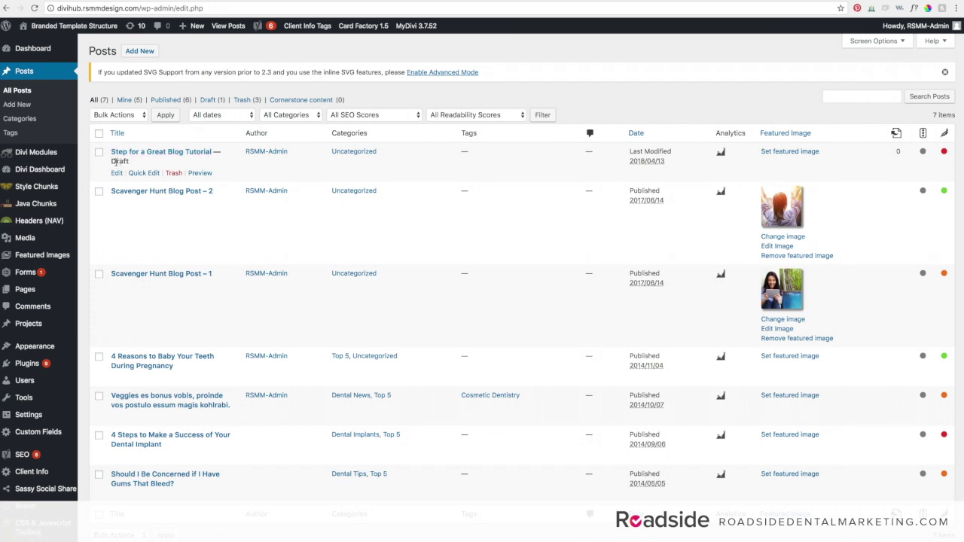
# Step: Edit the 'Step for a Great Blog Tutorial' draft from the Posts list and publish it
pyautogui.click(117, 174)
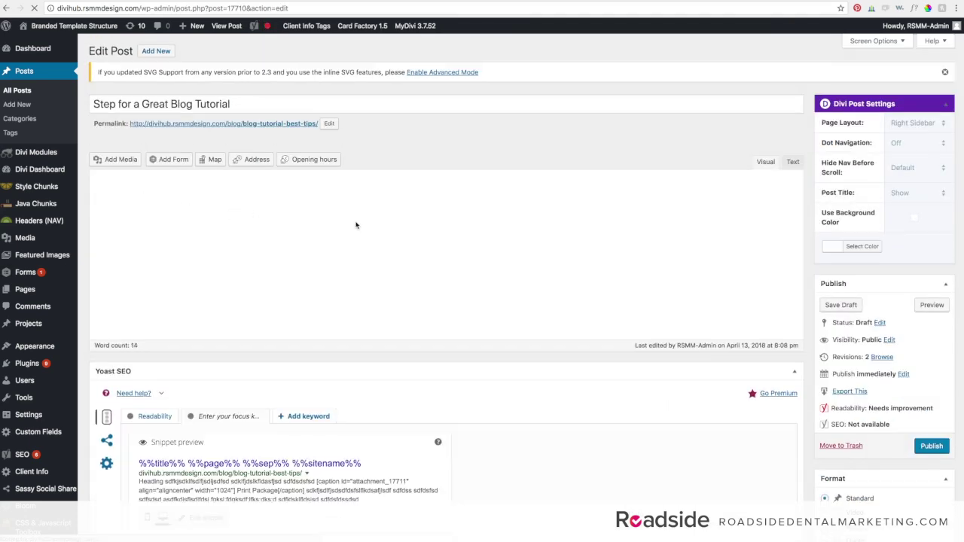
pyautogui.scroll(-5, 355, 219)
pyautogui.scroll(5, 354, 219)
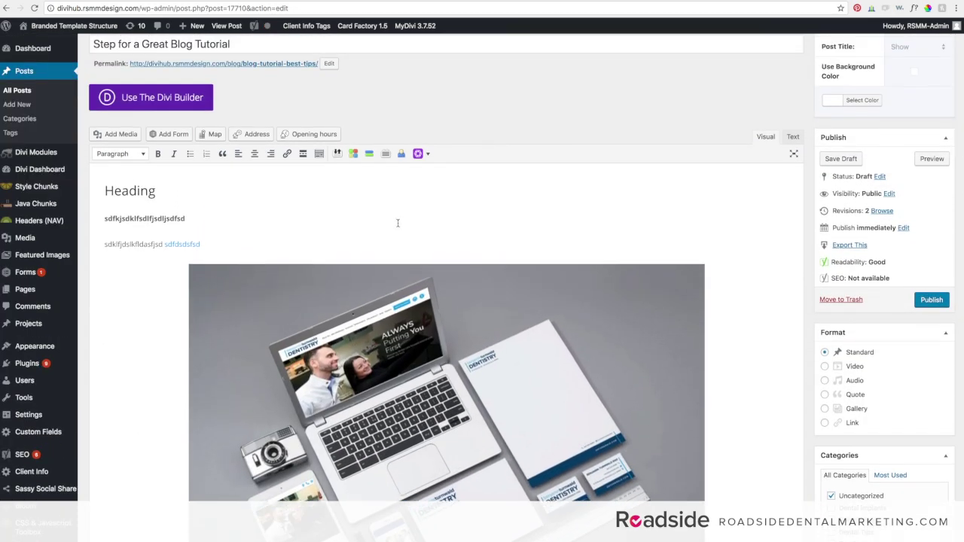
pyautogui.click(933, 300)
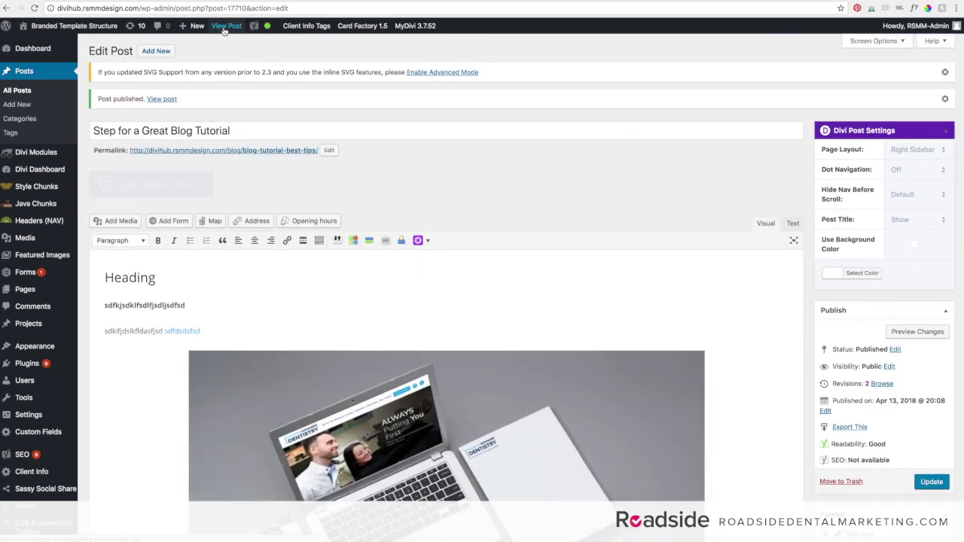
# Step: Open the published post in a new tab and scroll through it on the live site
pyautogui.rightClick(223, 28)
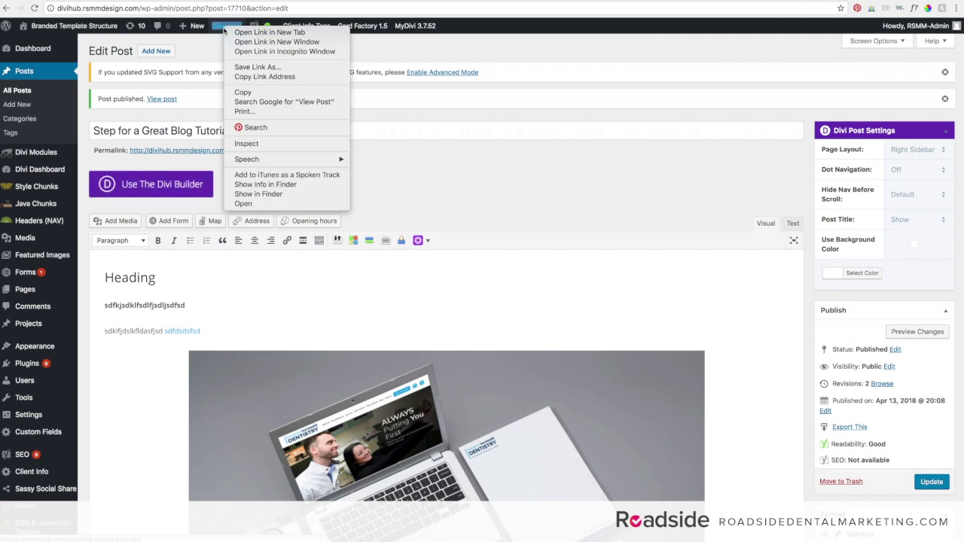
pyautogui.click(245, 33)
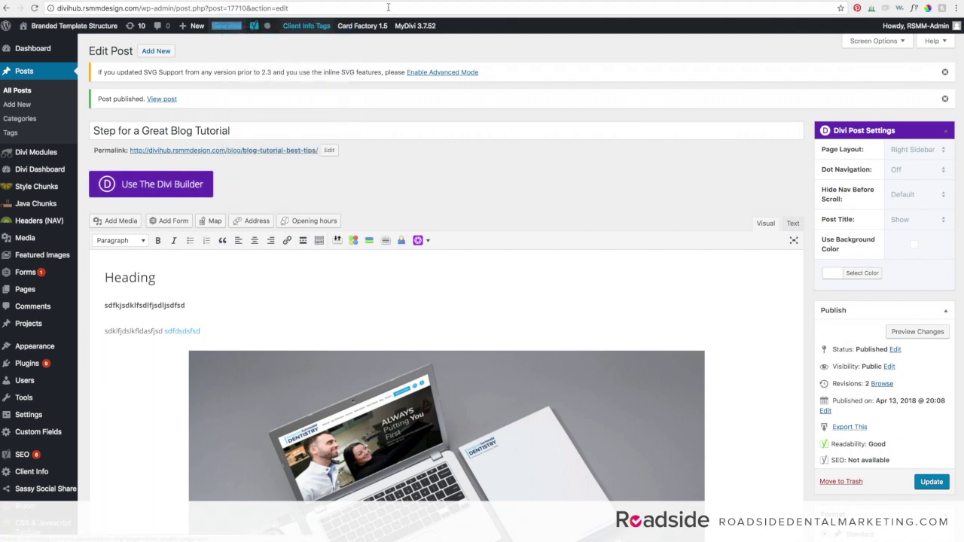
pyautogui.click(224, 150)
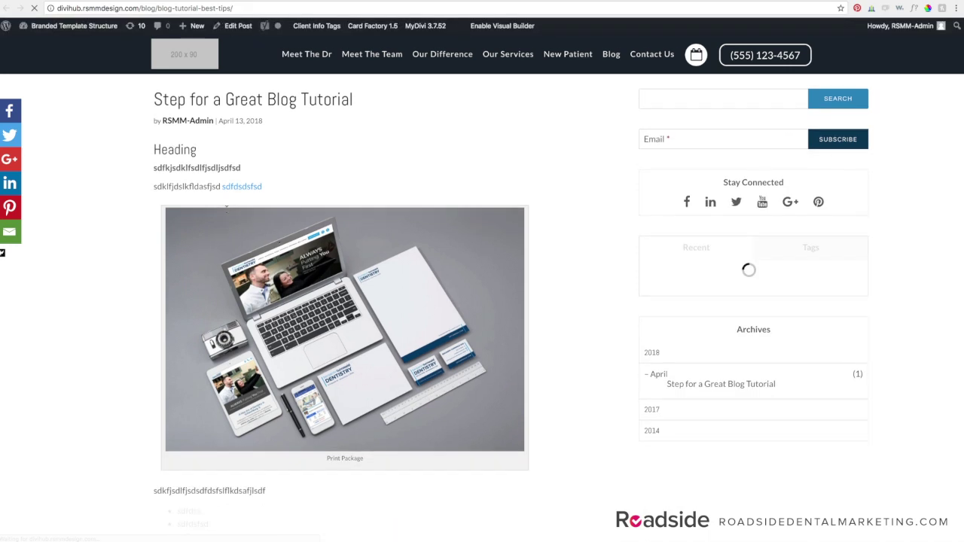
pyautogui.scroll(-3, 226, 208)
pyautogui.scroll(3, 226, 210)
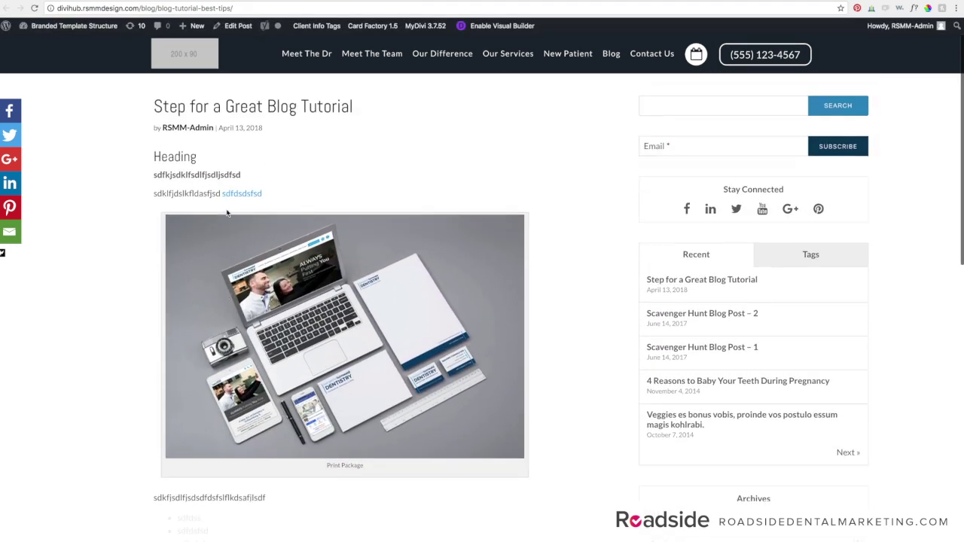
# Step: Select the post's full permalink /blog/blog-tutorial-best-tips/ in the address bar
pyautogui.click(202, 7)
pyautogui.click(244, 8)
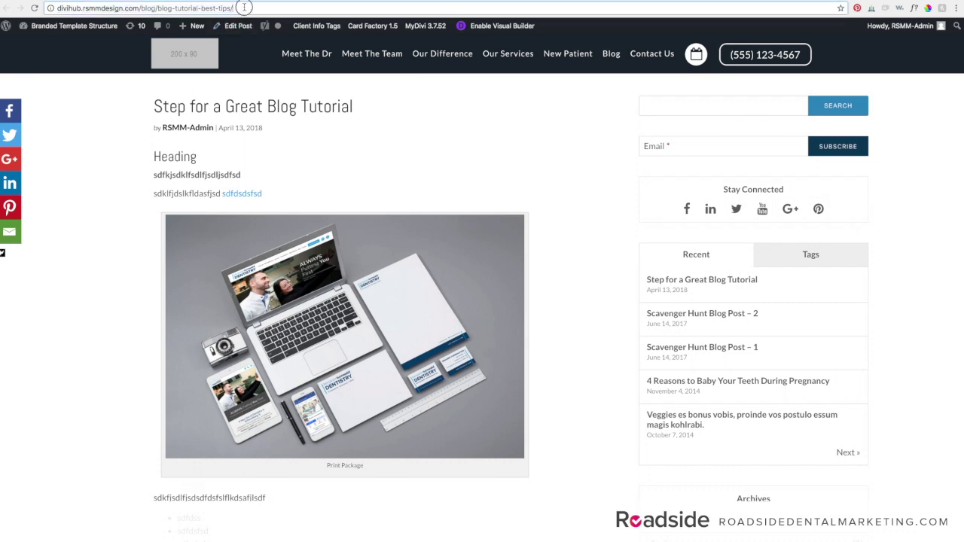
pyautogui.tripleClick(244, 7)
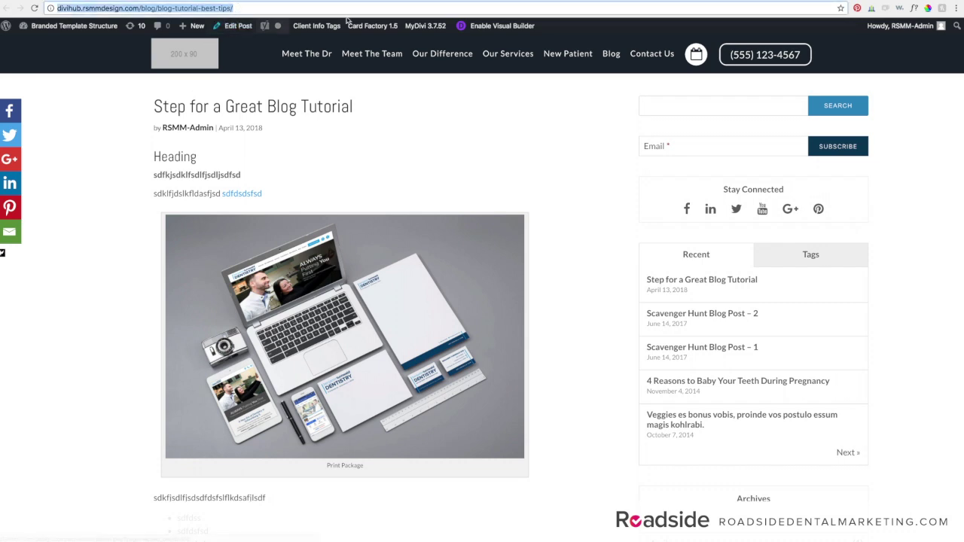